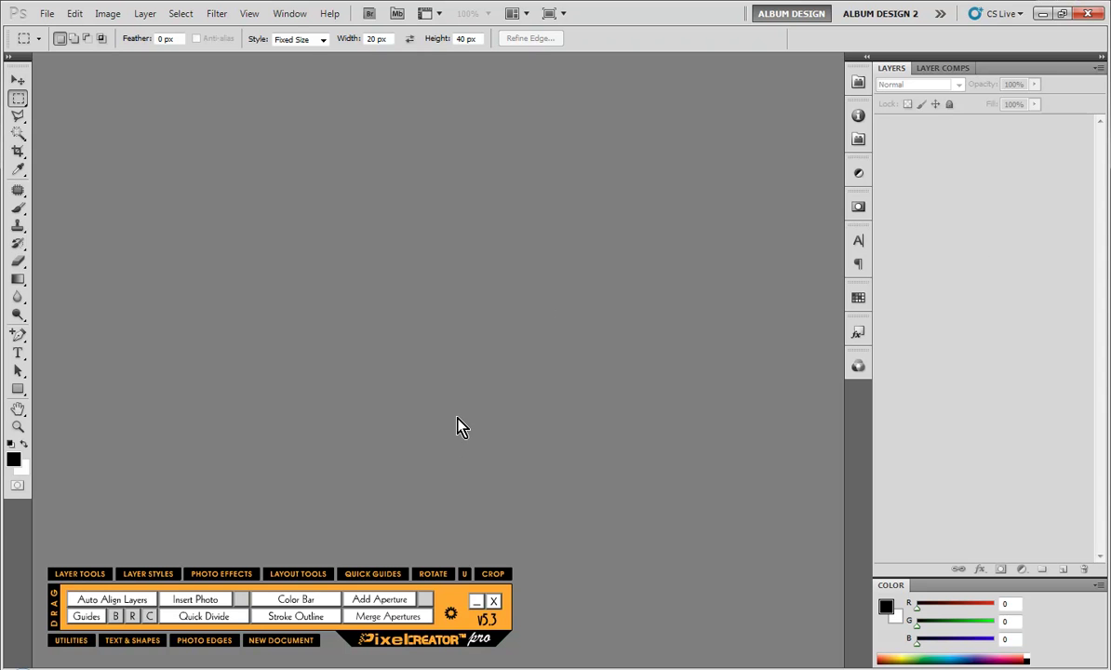
# Create a new 850 × 315 pixel document at 72 ppi from the PixelCreator panel
pyautogui.click(300, 646)
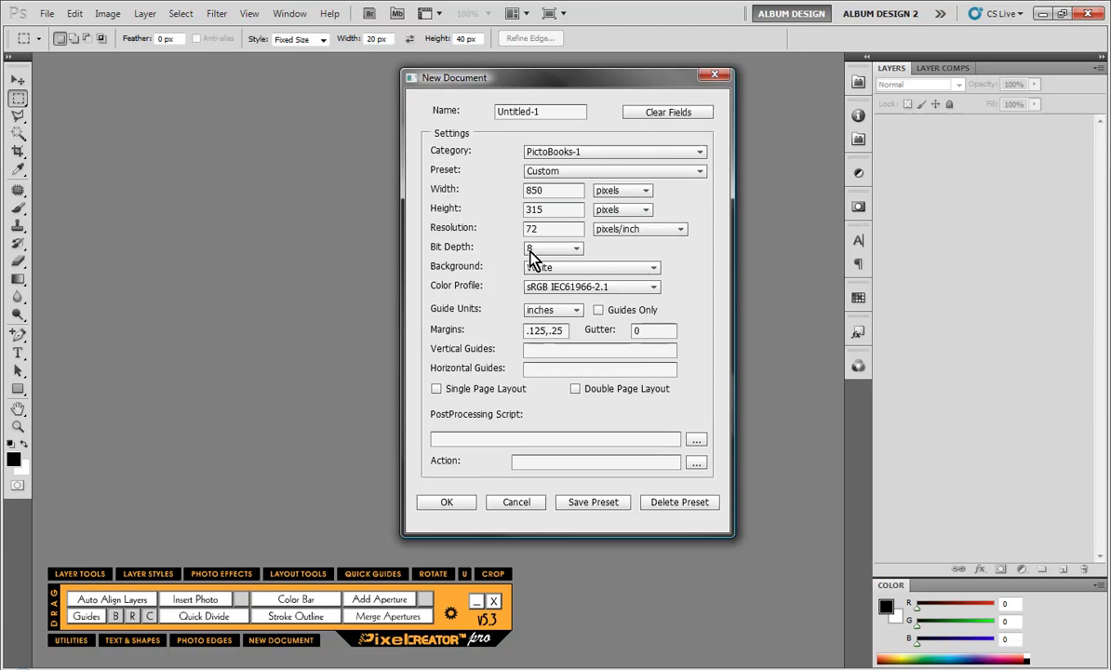
pyautogui.click(667, 113)
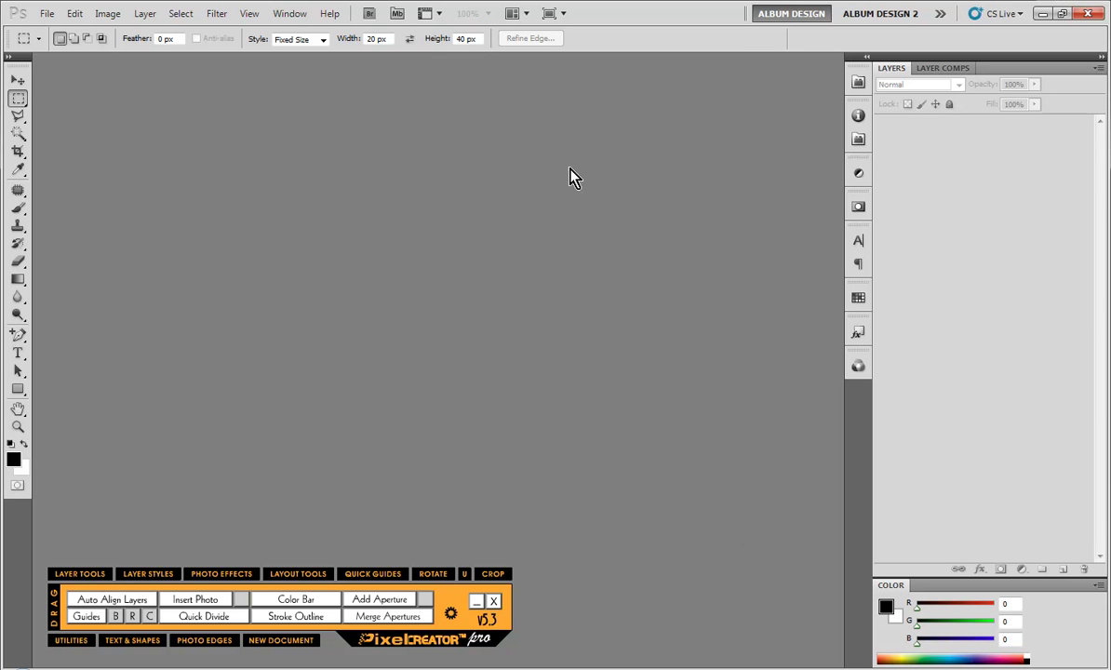
pyautogui.click(553, 189)
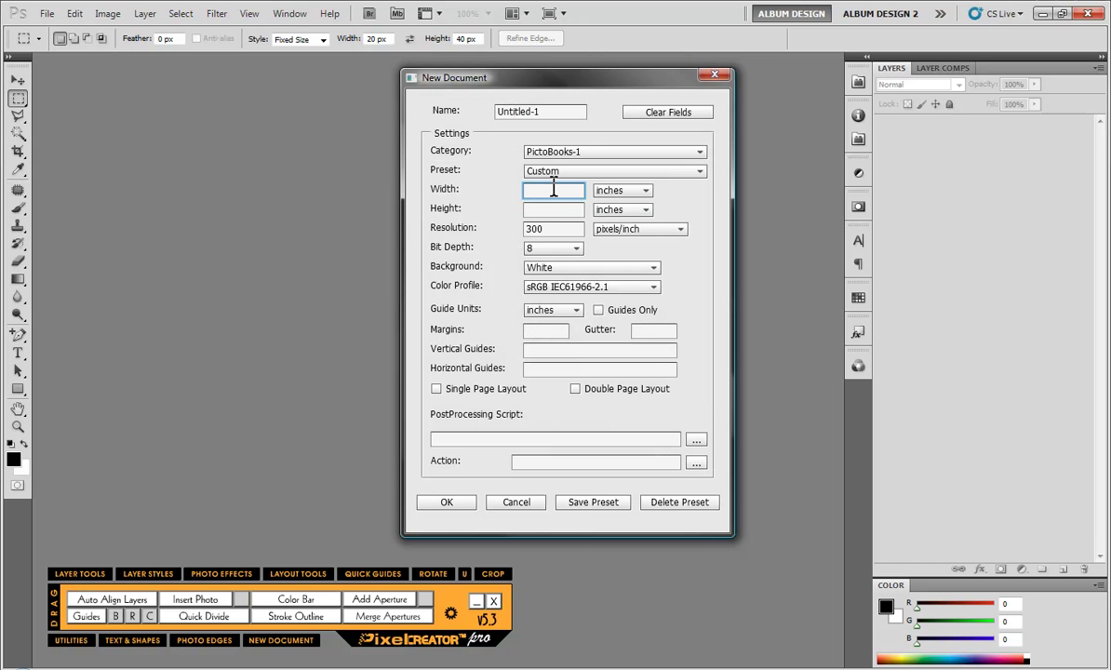
pyautogui.write('850')
pyautogui.click(616, 193)
pyautogui.click(615, 221)
pyautogui.click(561, 212)
pyautogui.moveTo(556, 228); pyautogui.dragTo(494, 226)
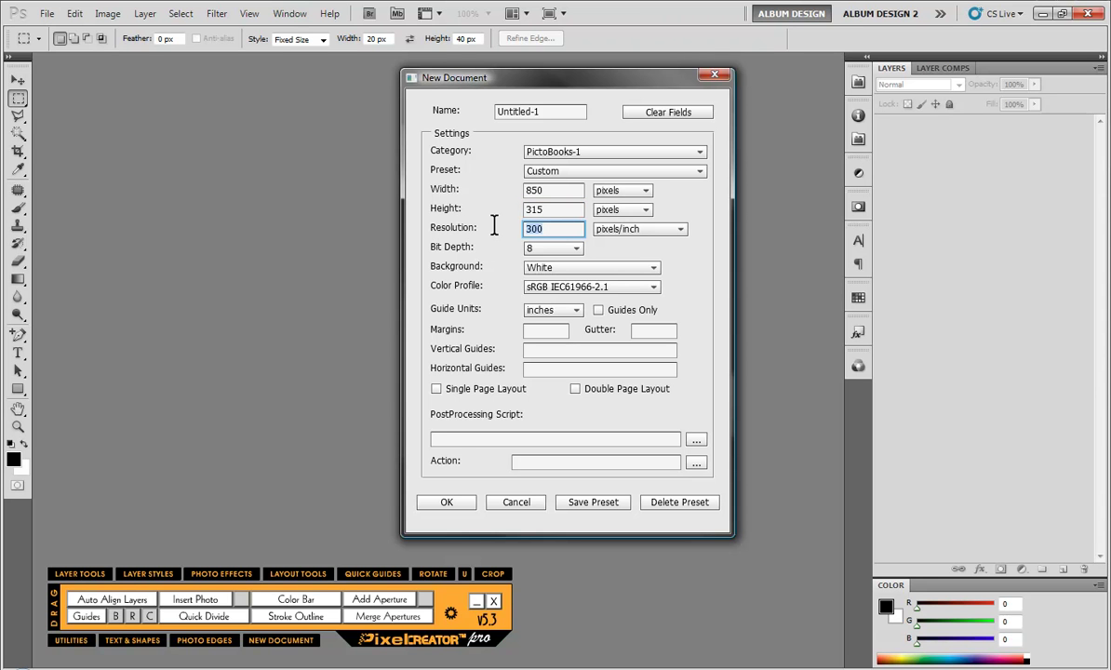
pyautogui.write('72')
pyautogui.click(443, 502)
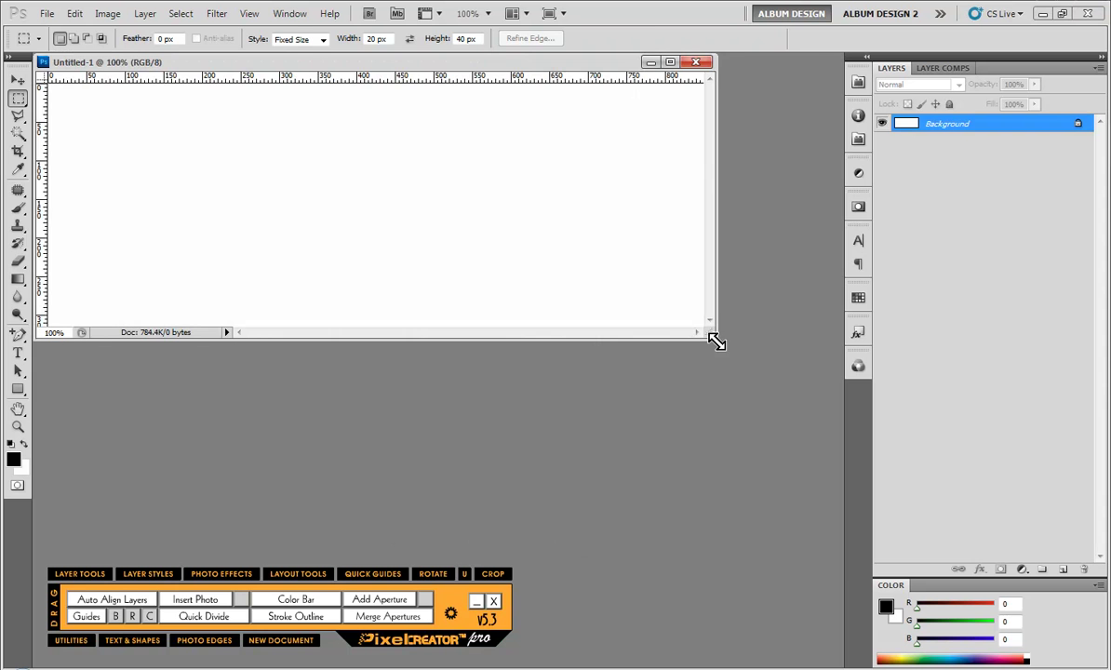
# Enlarge the Untitled-1 window around the canvas and keep the rulers in pixels
pyautogui.moveTo(711, 339); pyautogui.dragTo(801, 430)
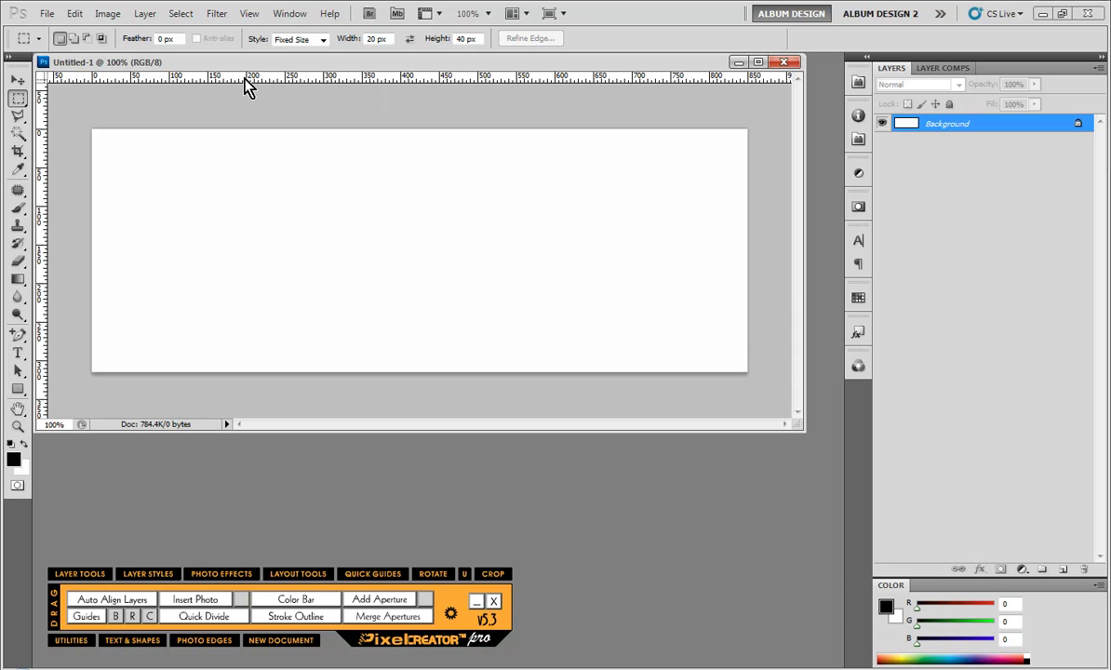
pyautogui.rightClick(246, 86)
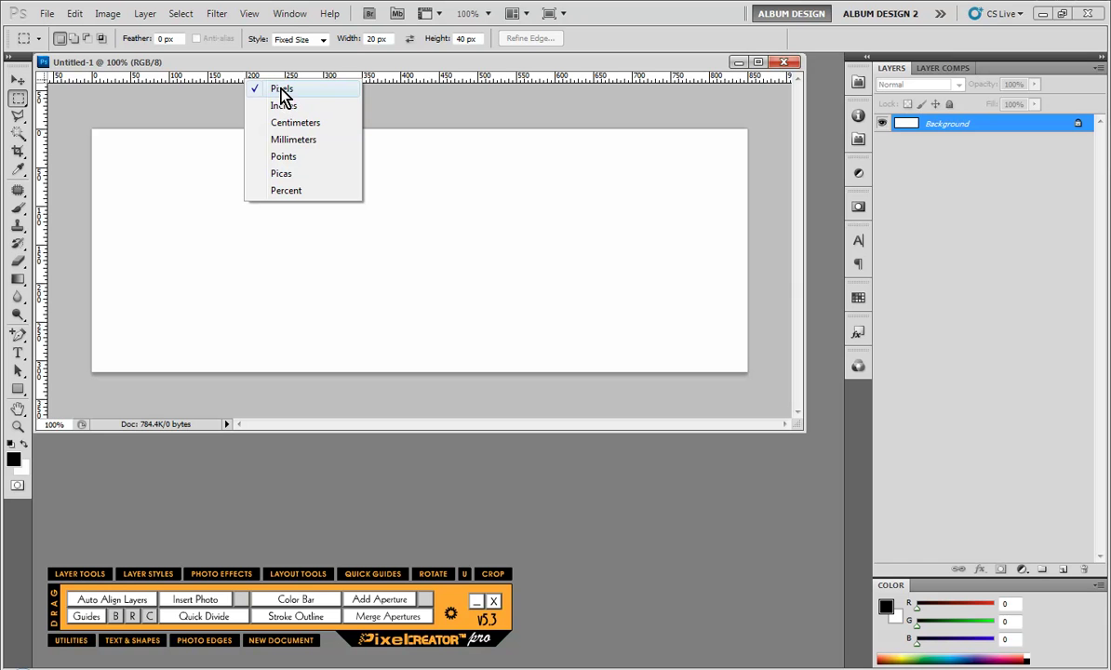
pyautogui.click(280, 88)
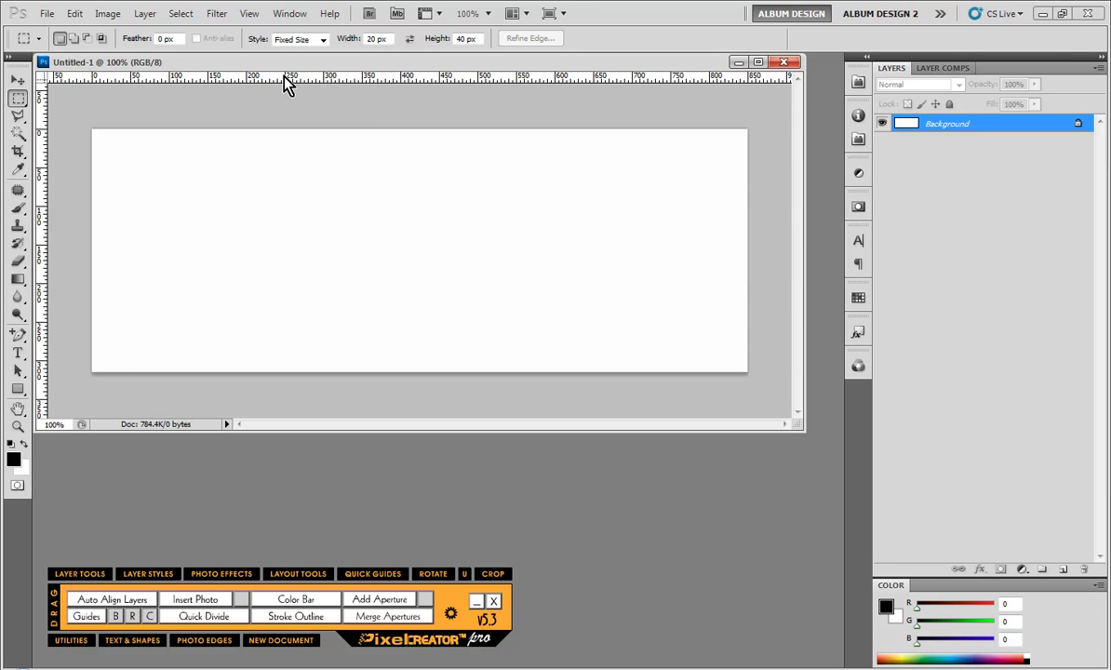
# Apply 25-pixel margin guides on all four canvas edges with the PixelCreator Guides tool
pyautogui.click(86, 618)
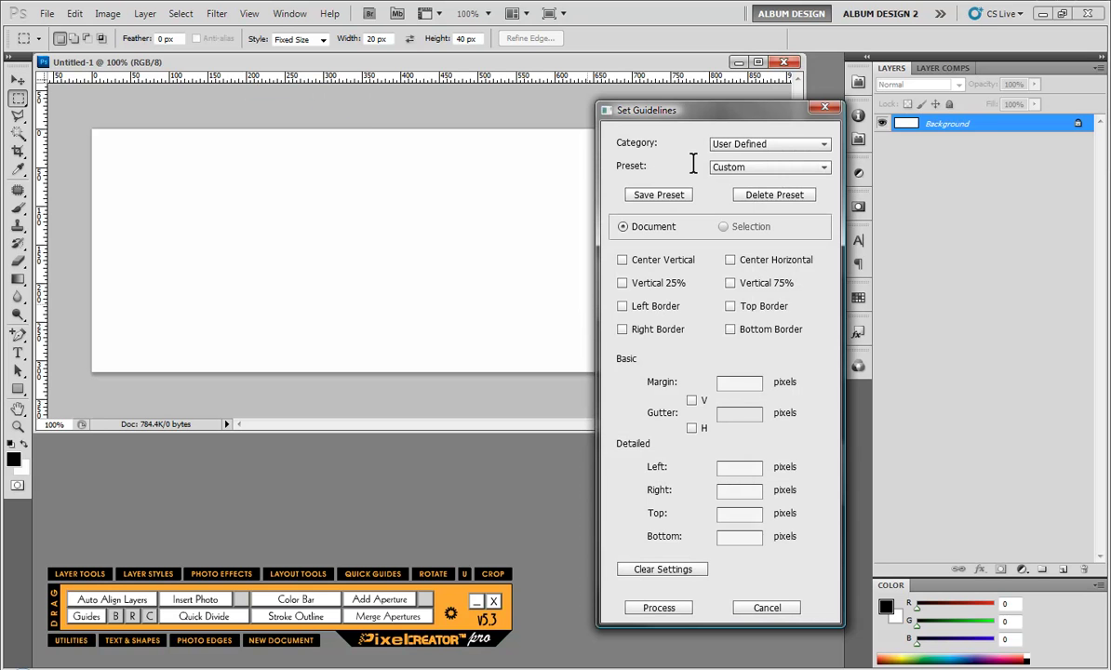
pyautogui.click(724, 383)
pyautogui.write('25')
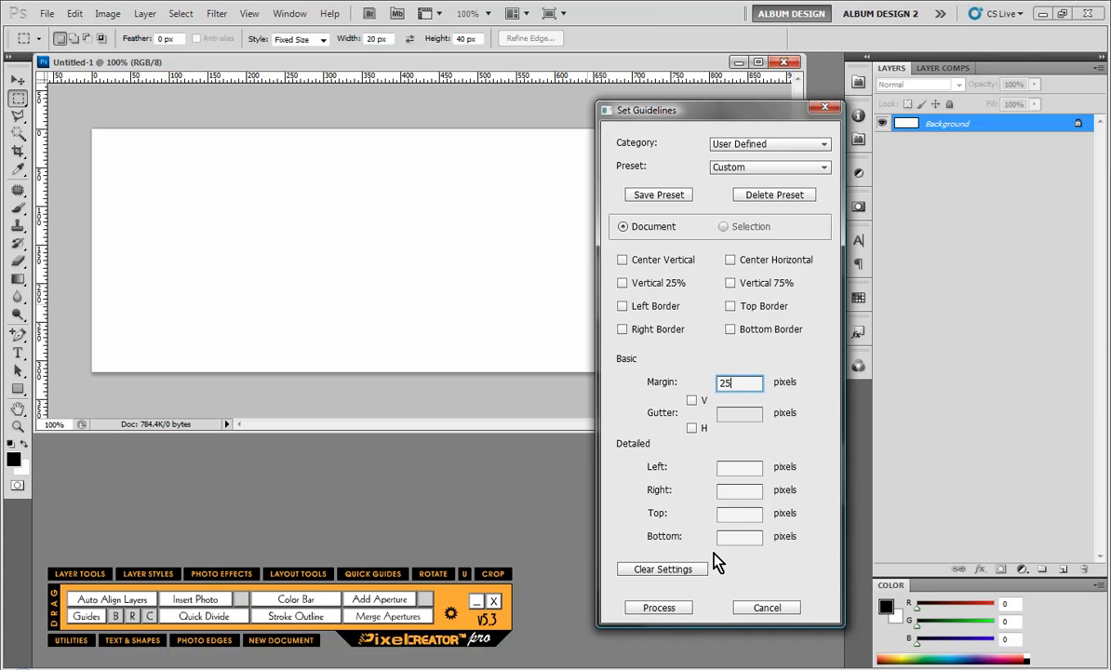
pyautogui.click(684, 613)
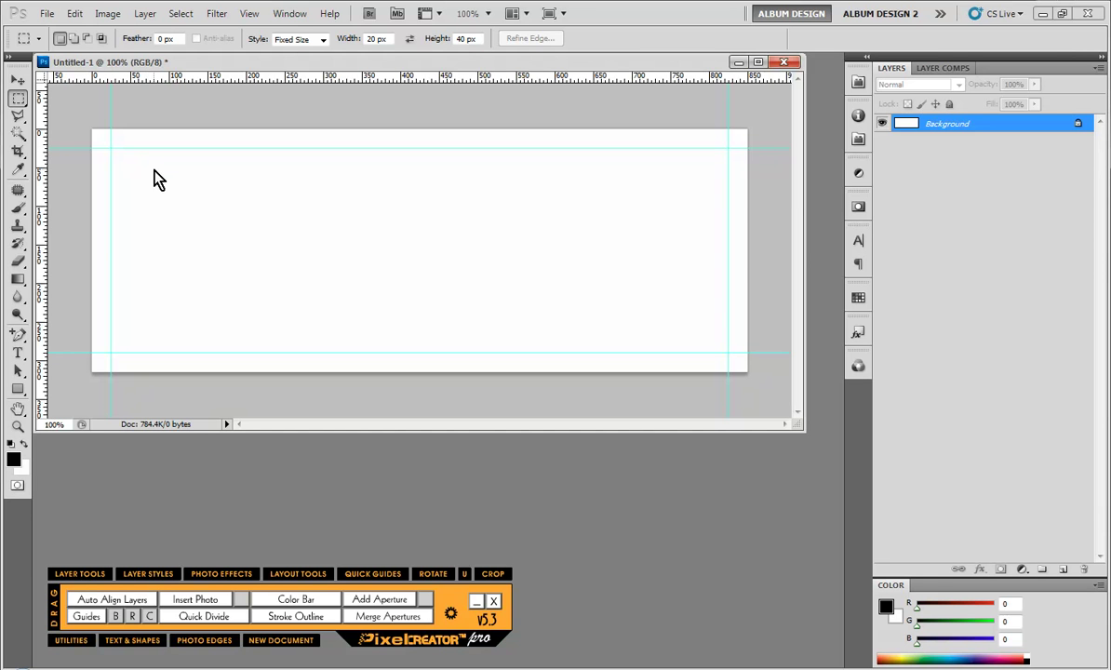
# Marquee the left area between the guides in Normal style and add it as blue Image Box 01
pyautogui.moveTo(193, 218); pyautogui.dragTo(213, 242)
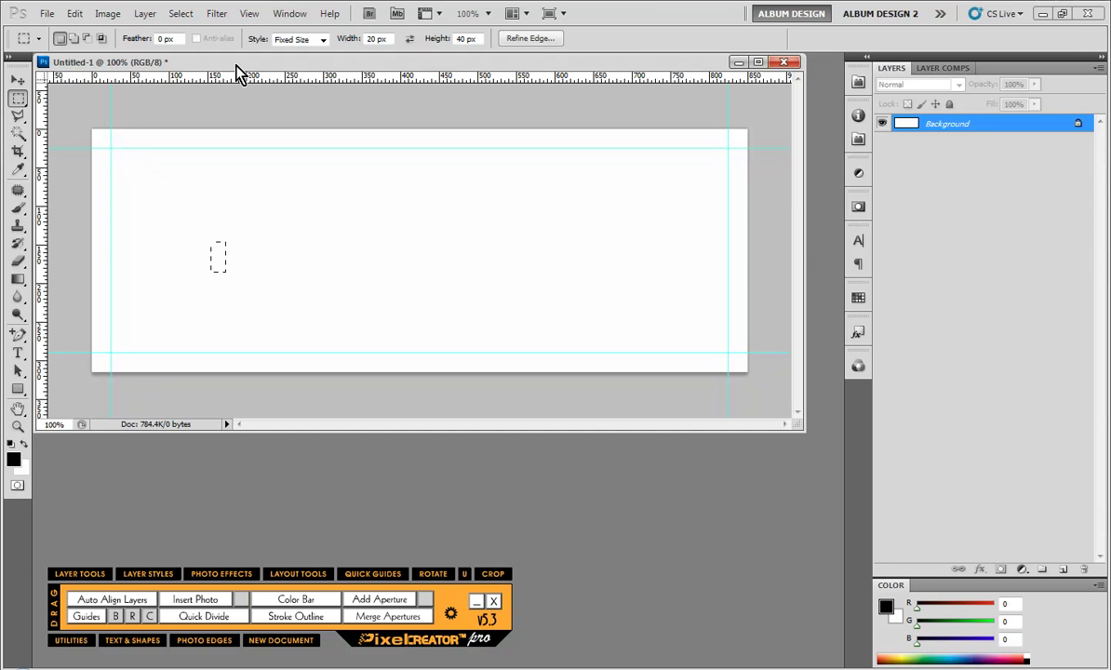
pyautogui.click(296, 39)
pyautogui.click(279, 51)
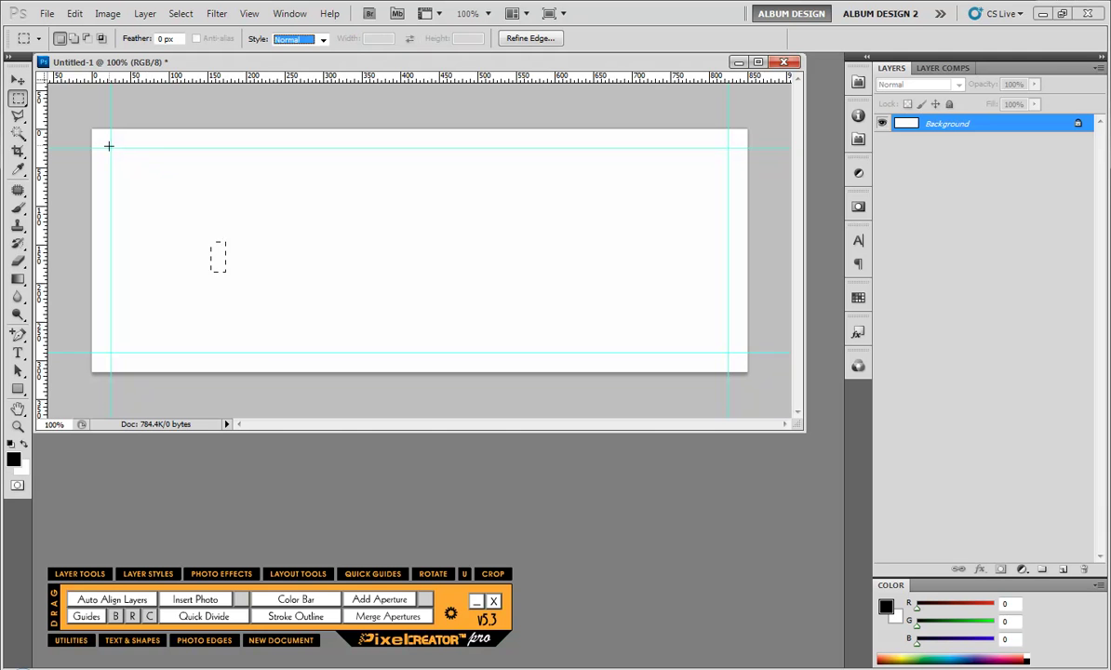
pyautogui.moveTo(112, 149); pyautogui.dragTo(266, 354)
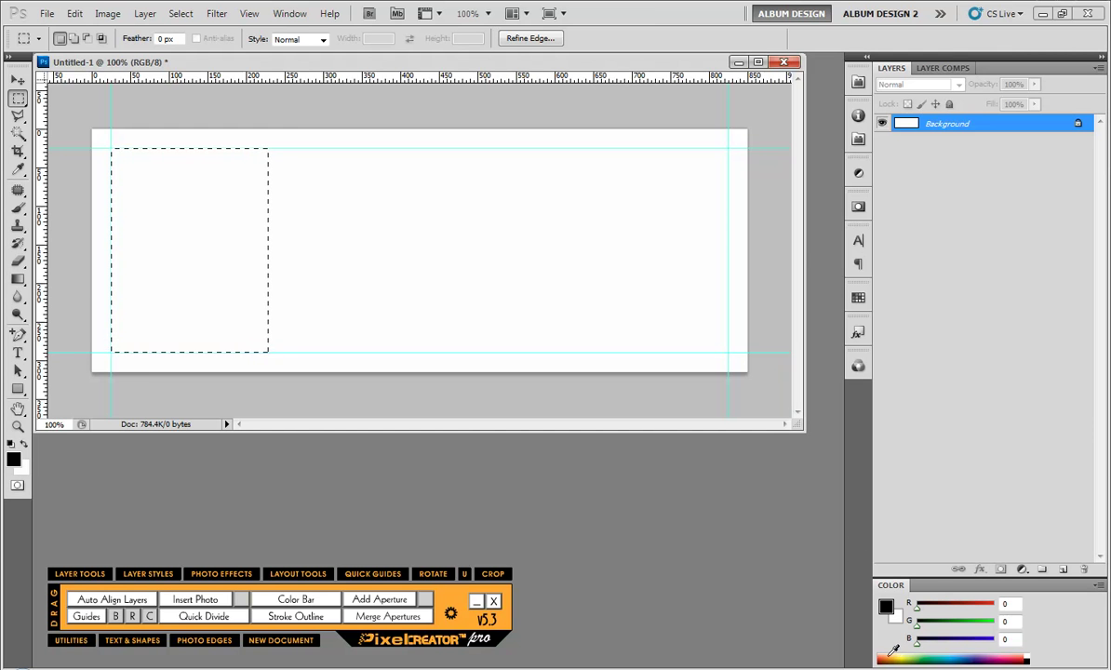
pyautogui.click(938, 659)
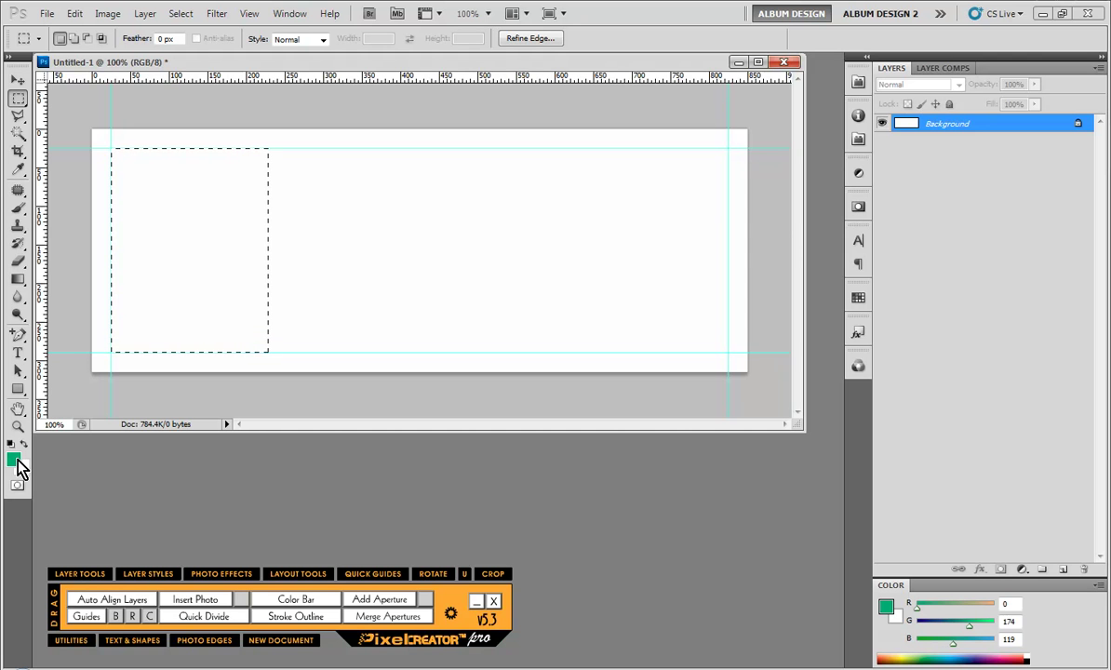
pyautogui.click(956, 656)
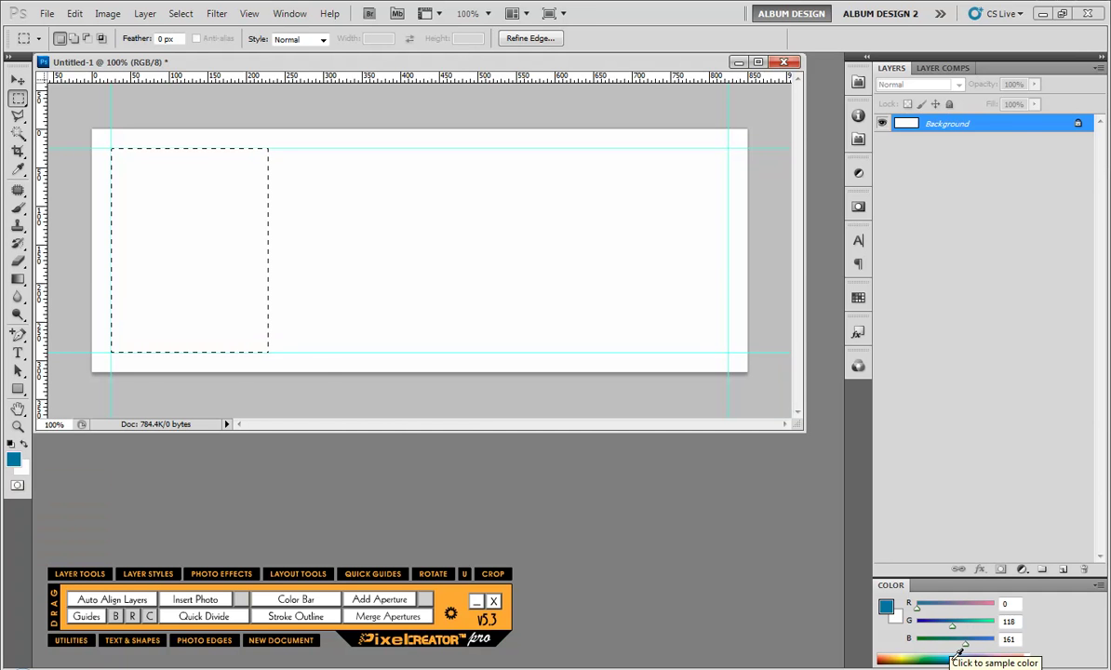
pyautogui.click(400, 603)
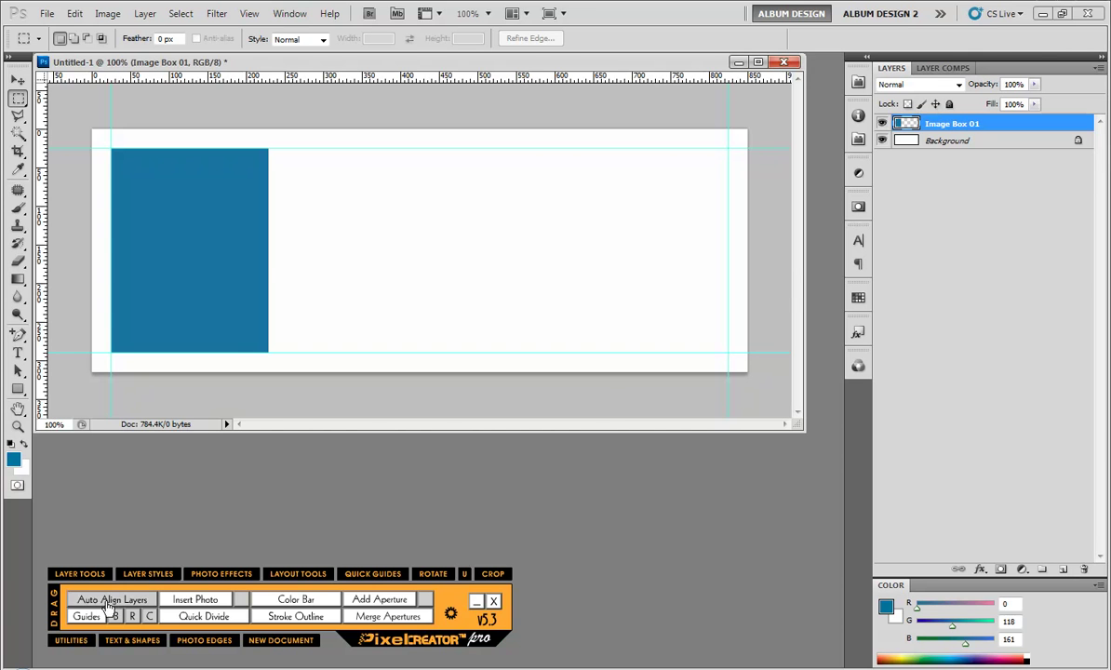
# Add a vertical guide offset -25 pixels from Image Box 01's right edge
pyautogui.click(87, 618)
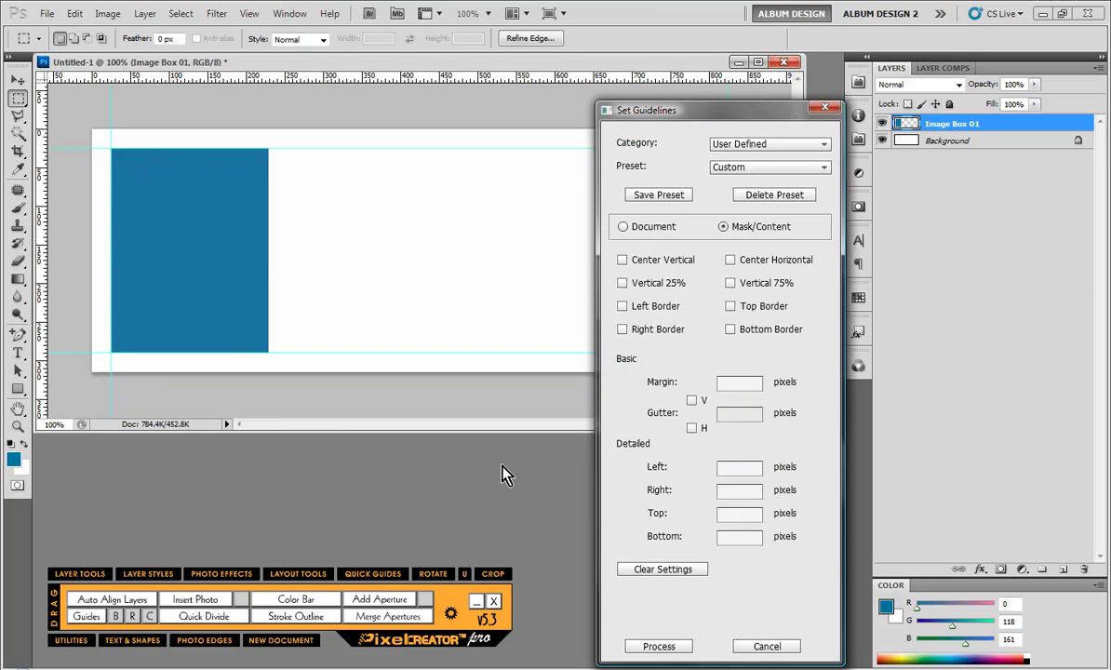
pyautogui.click(726, 490)
pyautogui.click(676, 649)
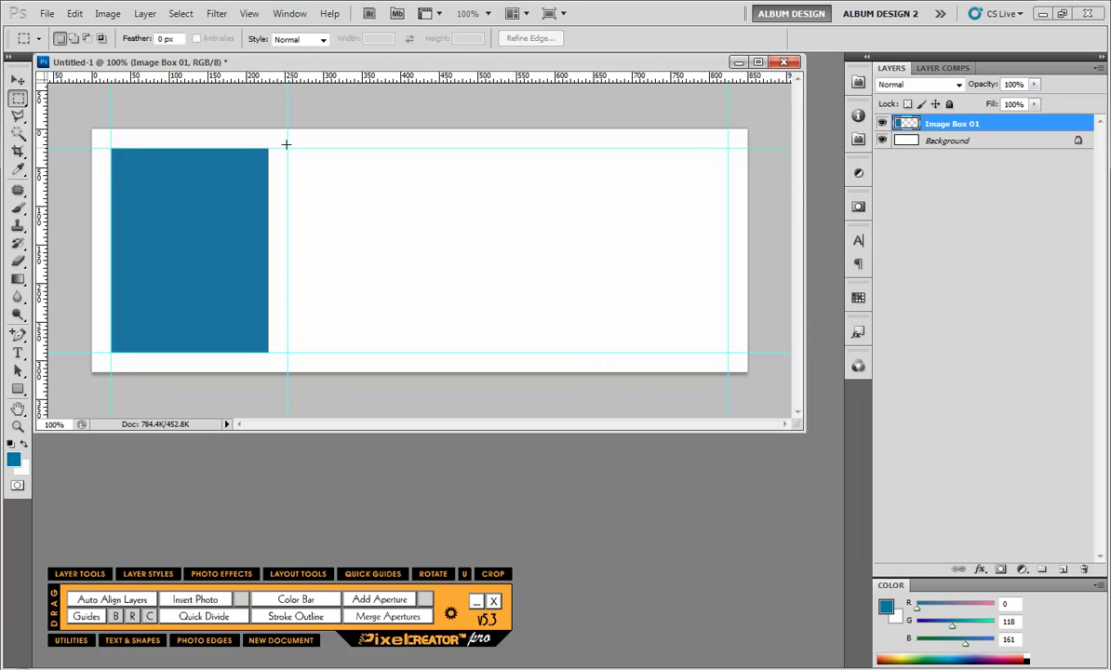
# Quick Divide the next column vertically into 2 boxes 25 px apart, creating Image Box 02 and 03
pyautogui.moveTo(291, 151); pyautogui.dragTo(377, 353)
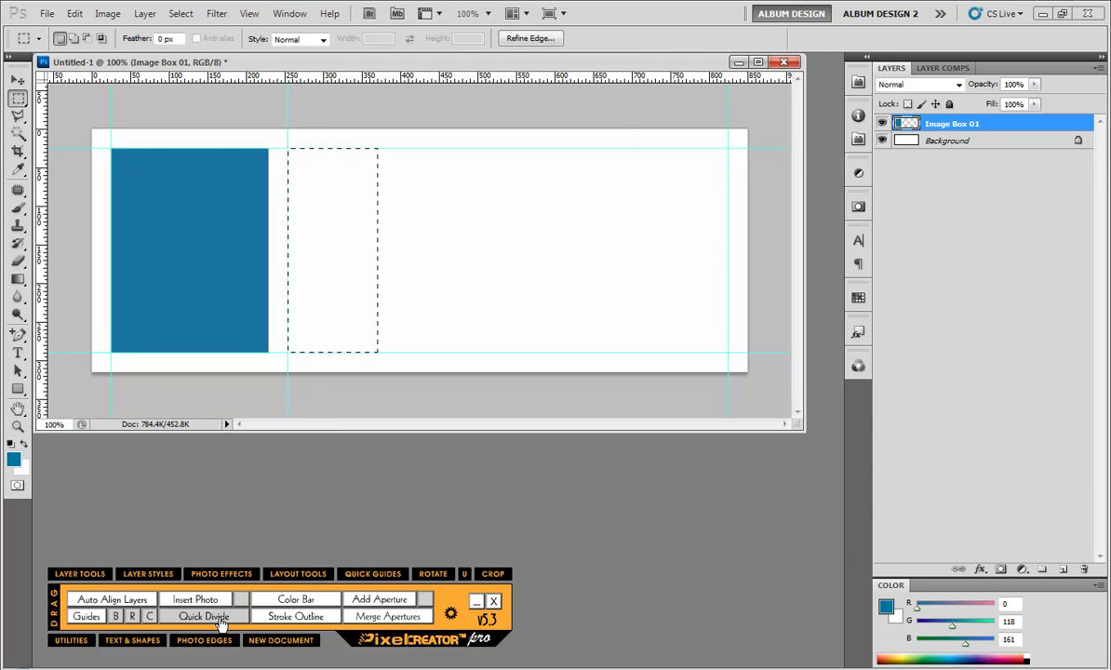
pyautogui.hotkey('ctrl', 'd')
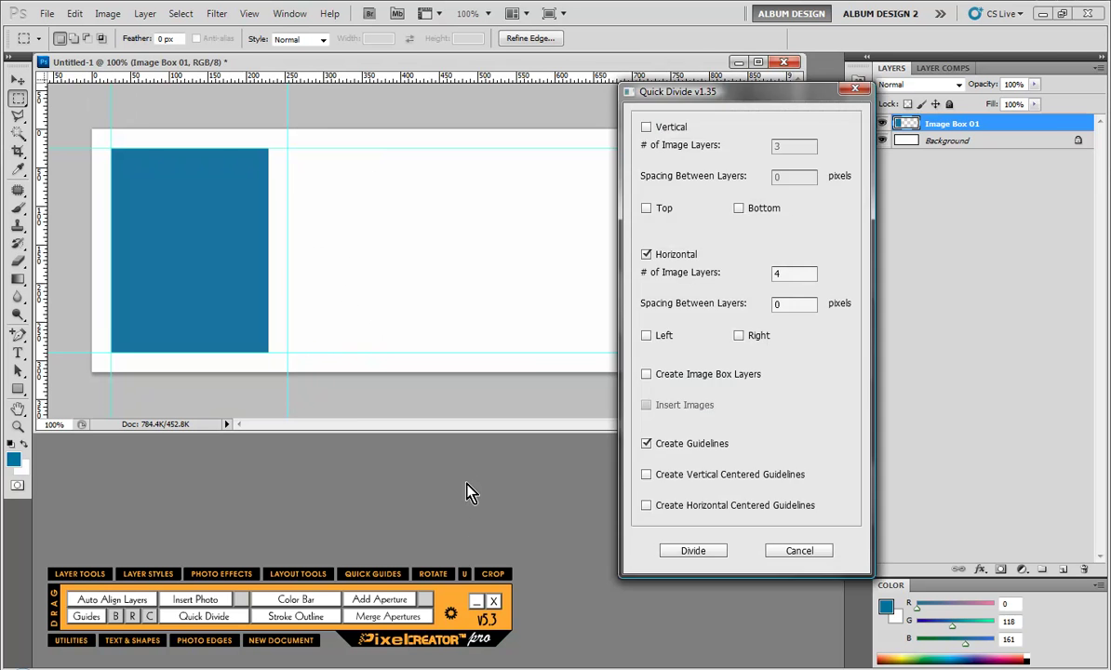
pyautogui.click(648, 128)
pyautogui.click(782, 146)
pyautogui.press('BackSpace')
pyautogui.write('2')
pyautogui.click(799, 177)
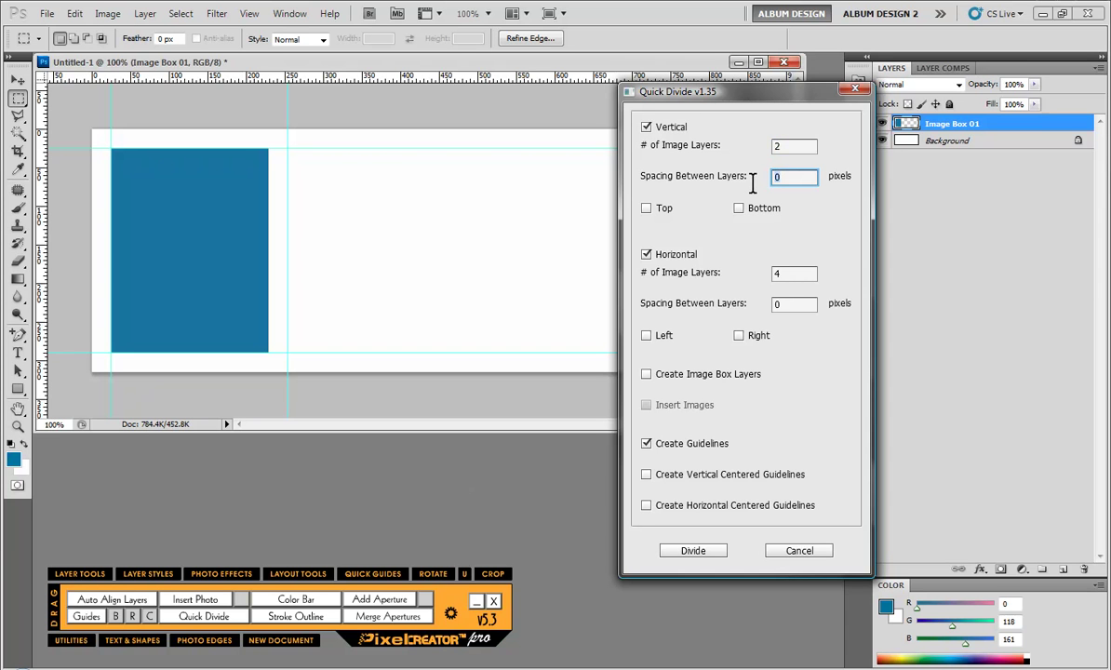
pyautogui.write('24')
pyautogui.click(646, 255)
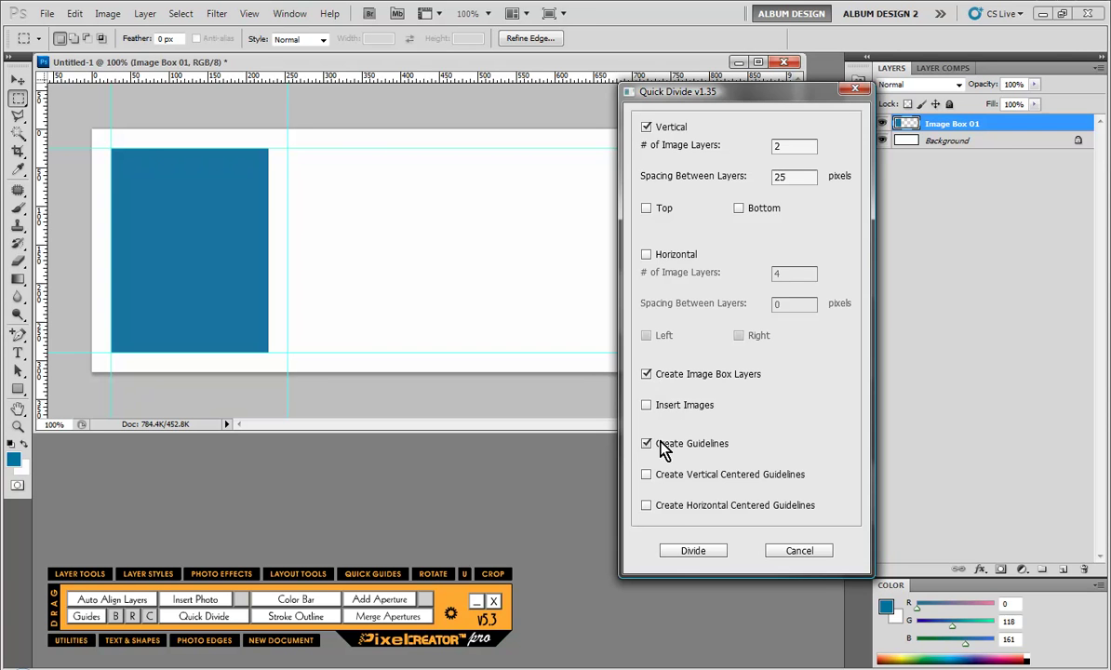
pyautogui.click(694, 551)
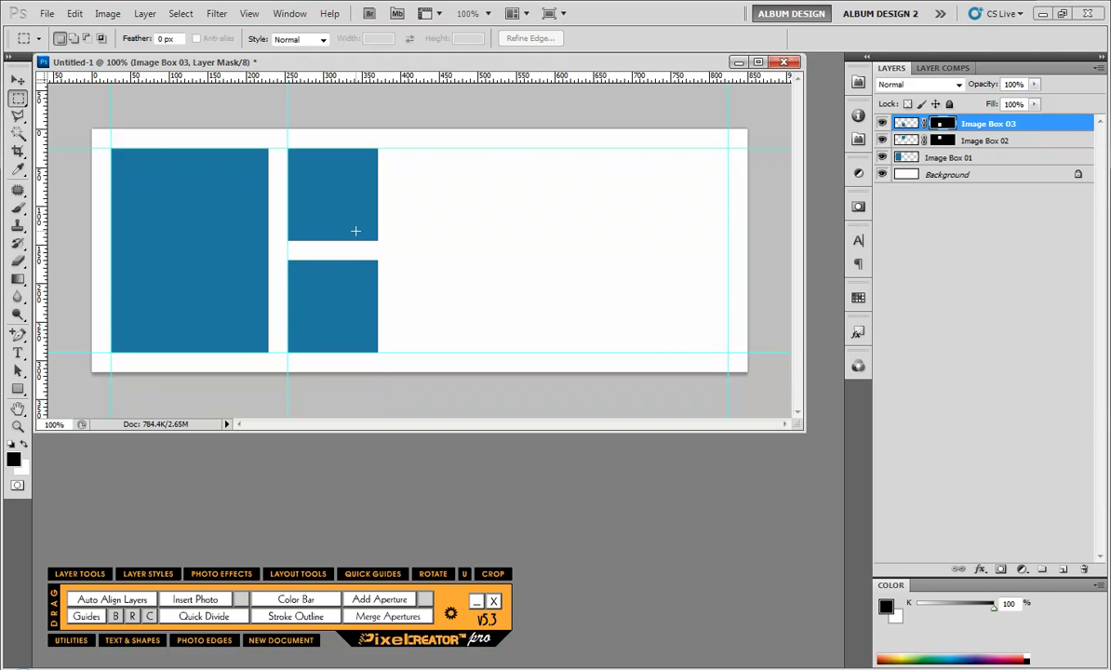
# Add a vertical guide offset -25 pixels right of the stacked boxes
pyautogui.click(119, 616)
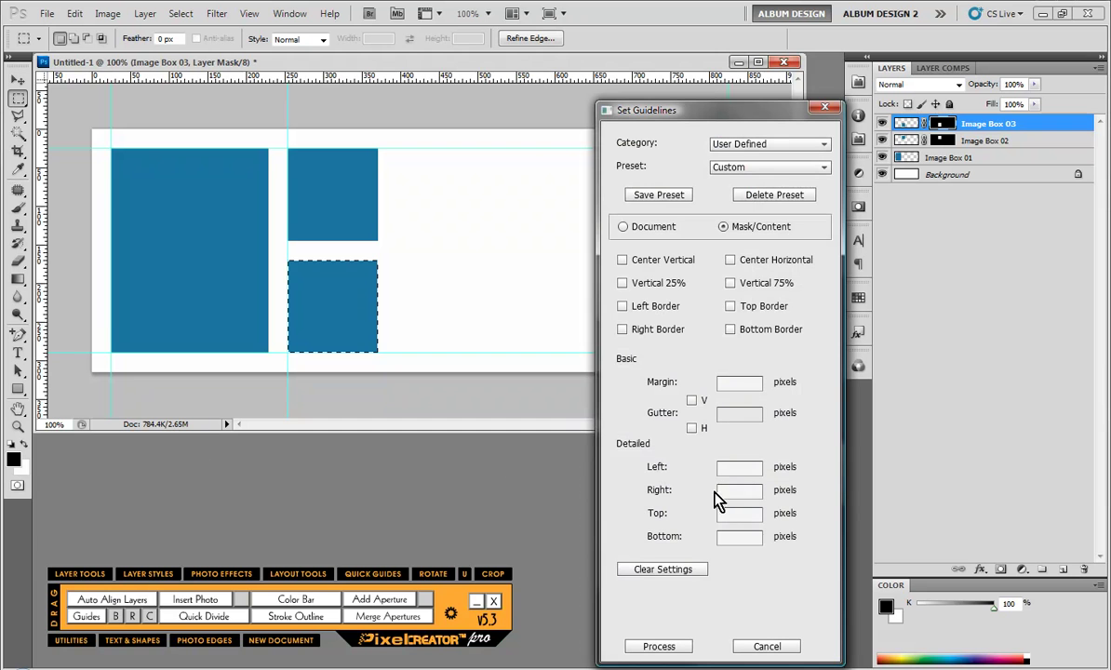
pyautogui.click(722, 492)
pyautogui.write('-25')
pyautogui.click(684, 649)
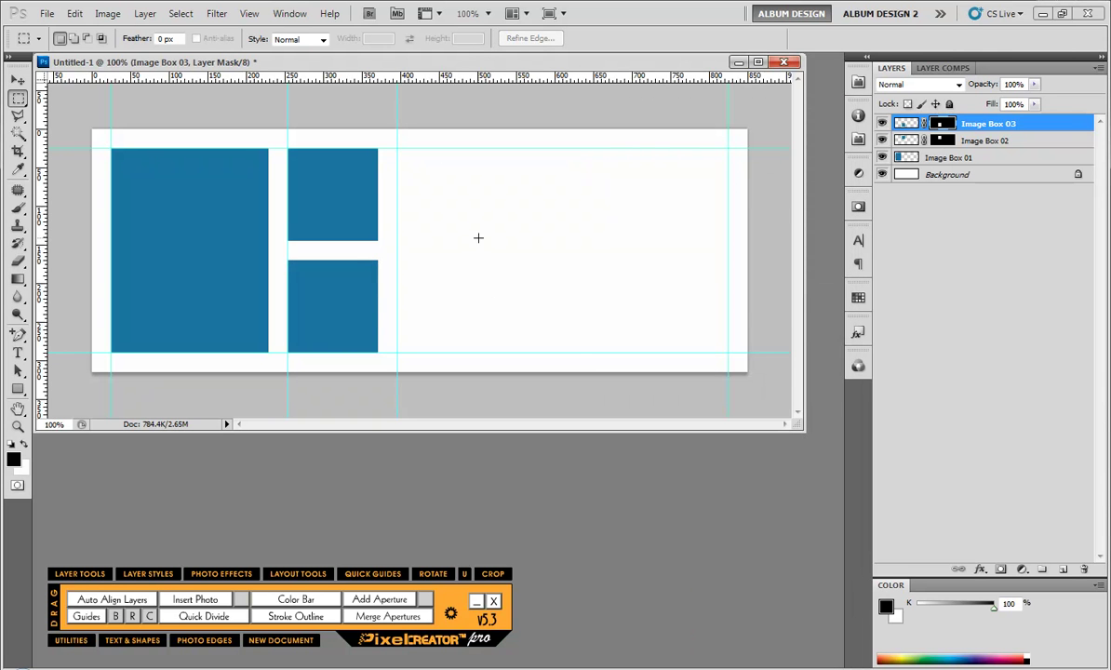
# Add Image Box 04 across the remaining right area, then close the document
pyautogui.moveTo(412, 157); pyautogui.dragTo(719, 355)
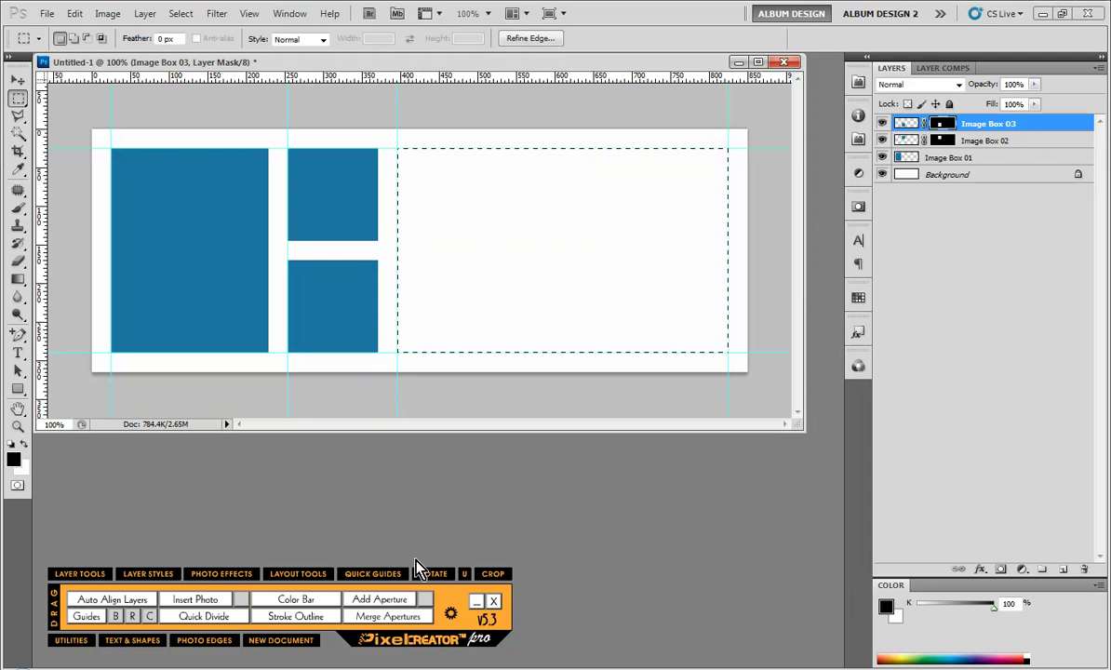
pyautogui.click(377, 599)
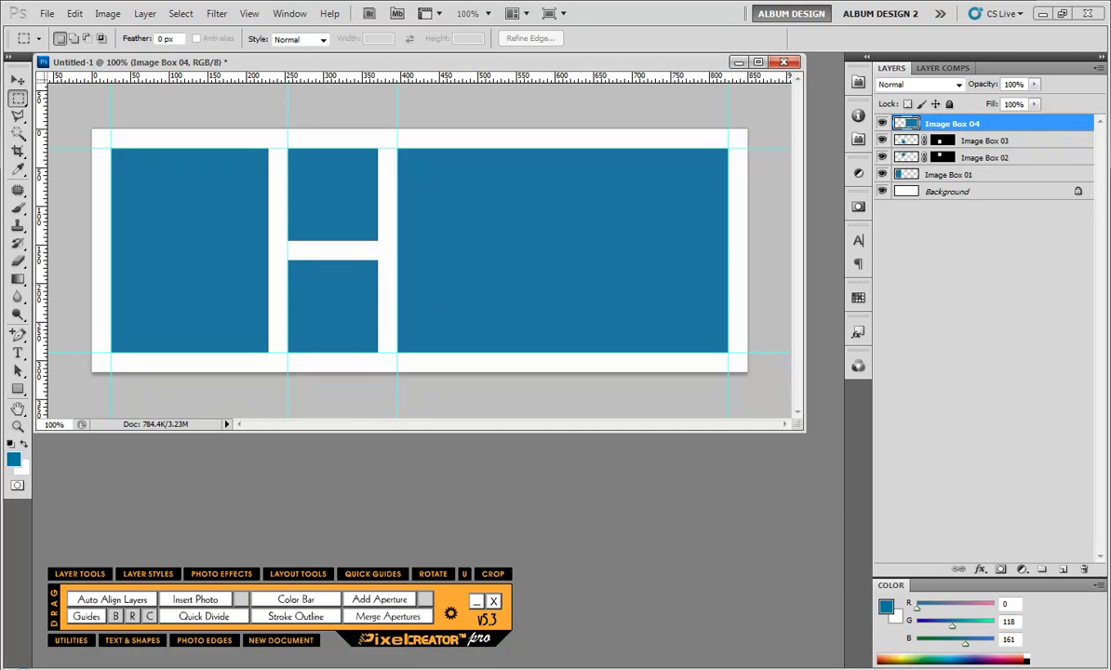
pyautogui.hotkey('ctrl', 'w')
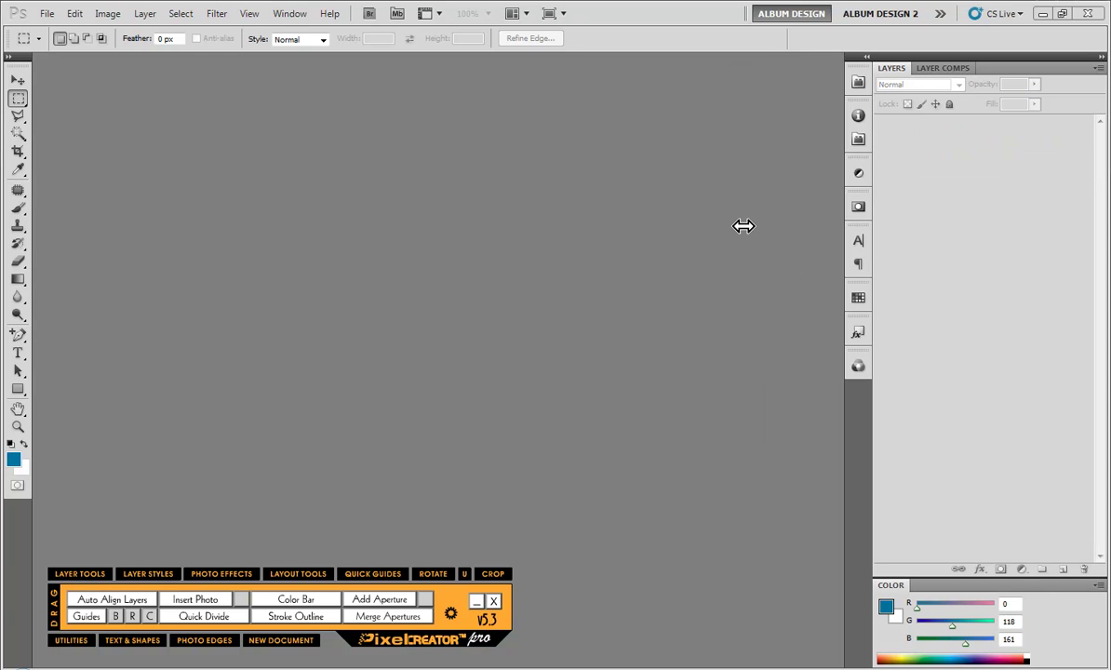
# Create another new document with the same settings and enlarge its window
pyautogui.click(282, 641)
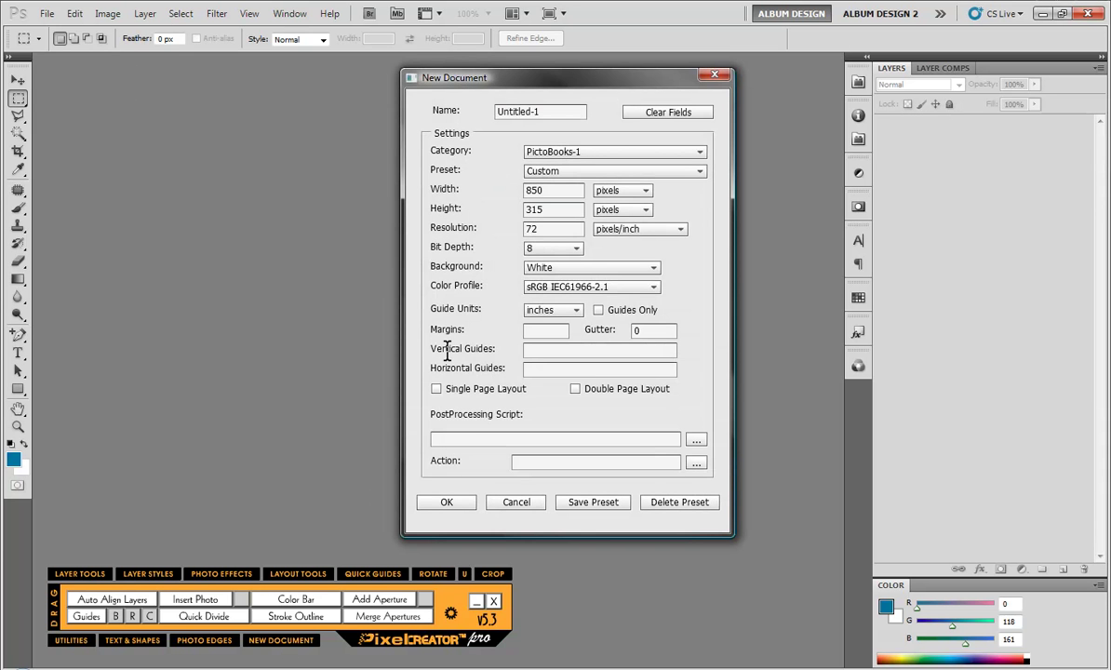
pyautogui.click(454, 503)
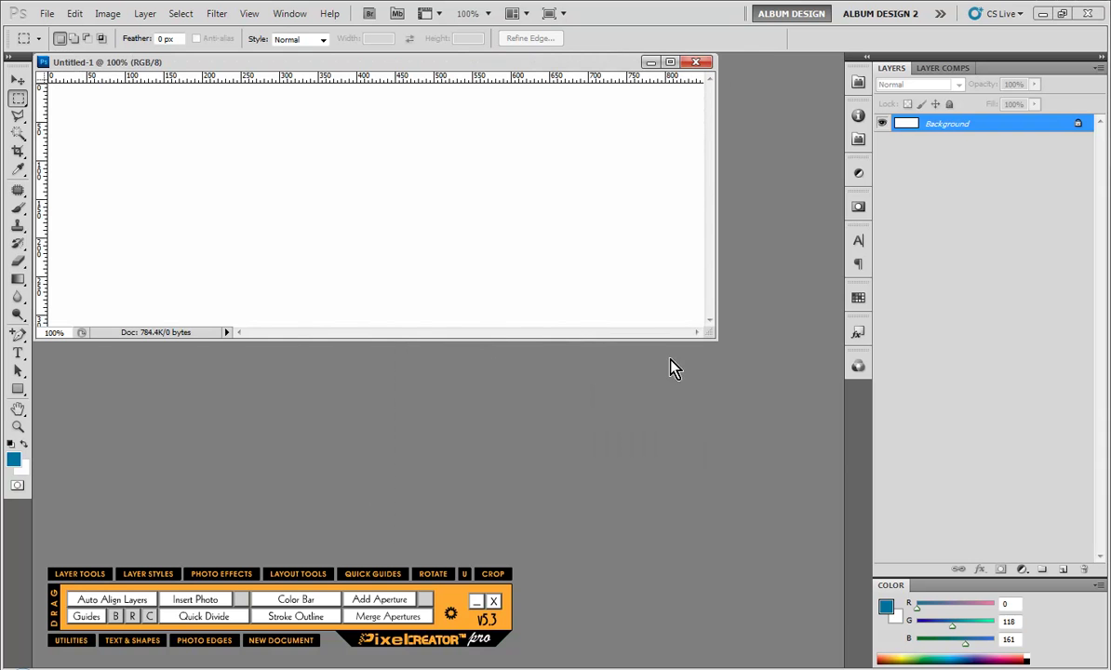
pyautogui.moveTo(712, 333); pyautogui.dragTo(772, 422)
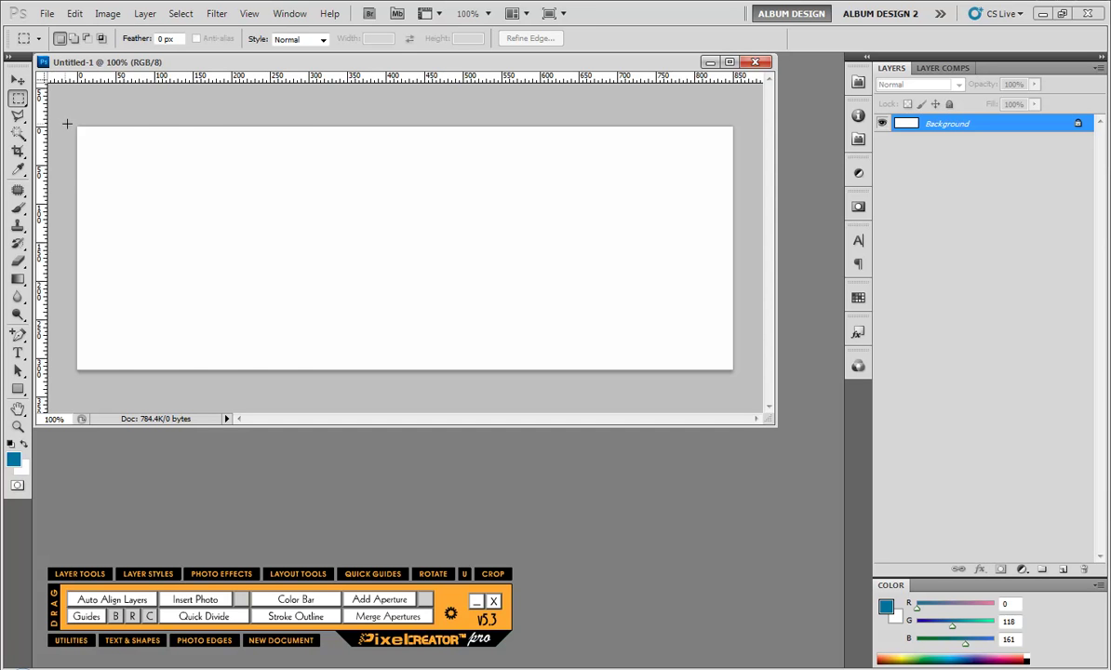
# Marquee the left third of the canvas and open the PictoDesign Gallery Vol. 2 folders in Bridge
pyautogui.moveTo(76, 121); pyautogui.dragTo(294, 377)
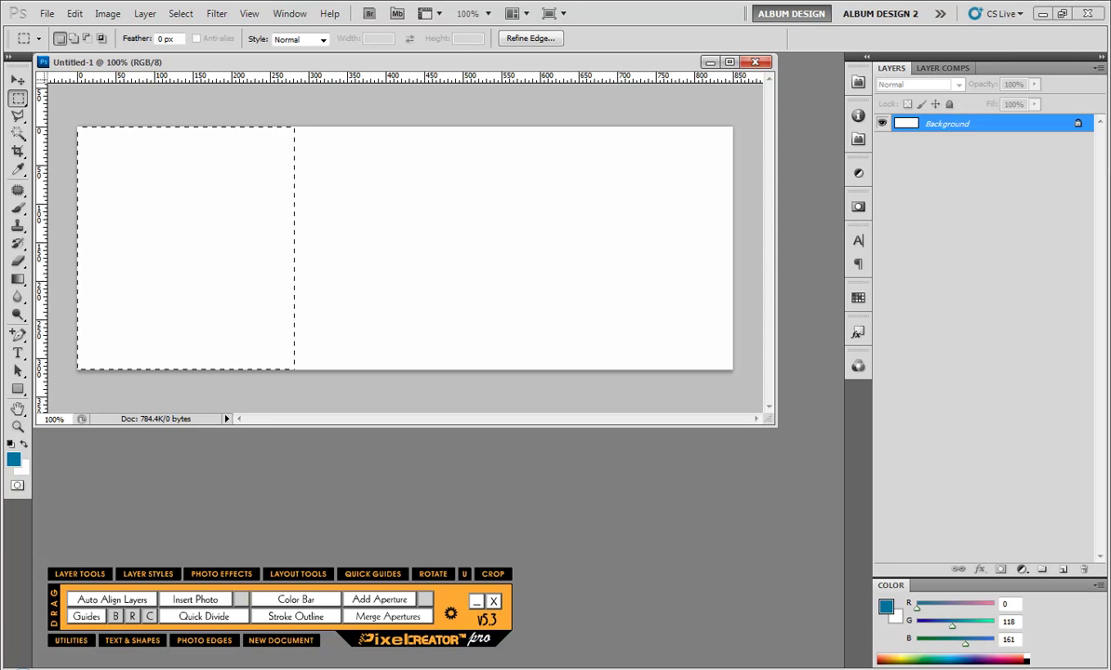
pyautogui.click(889, 669)
pyautogui.click(629, 319)
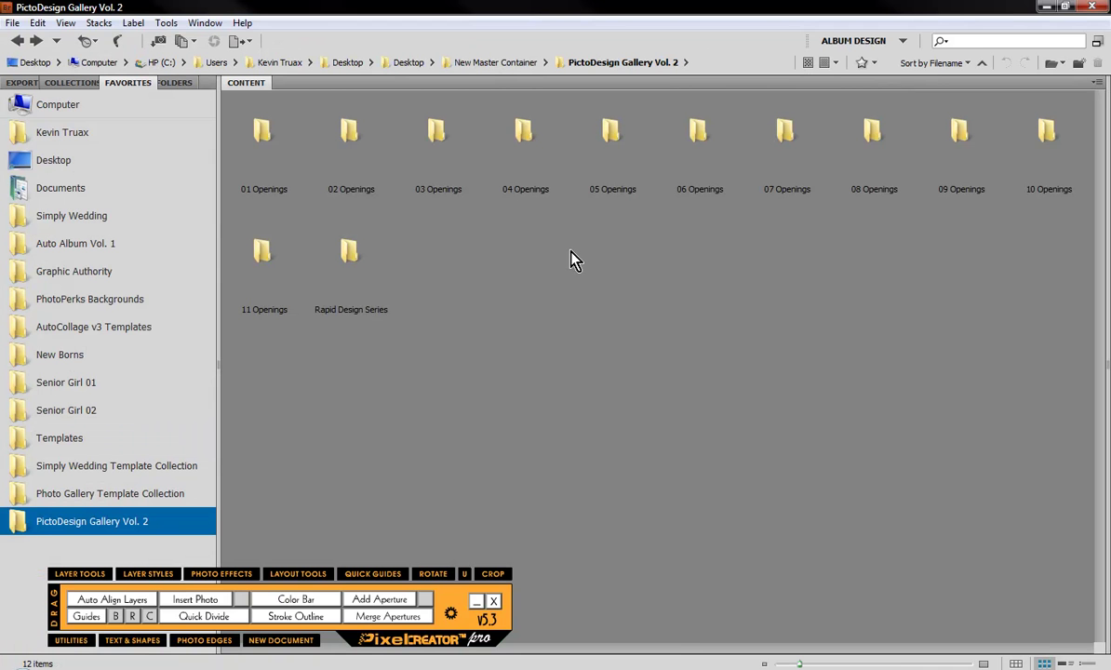
# Open the 03 Openings folder and run the PDGv203-TMP018 layout script on the selection
pyautogui.doubleClick(434, 135)
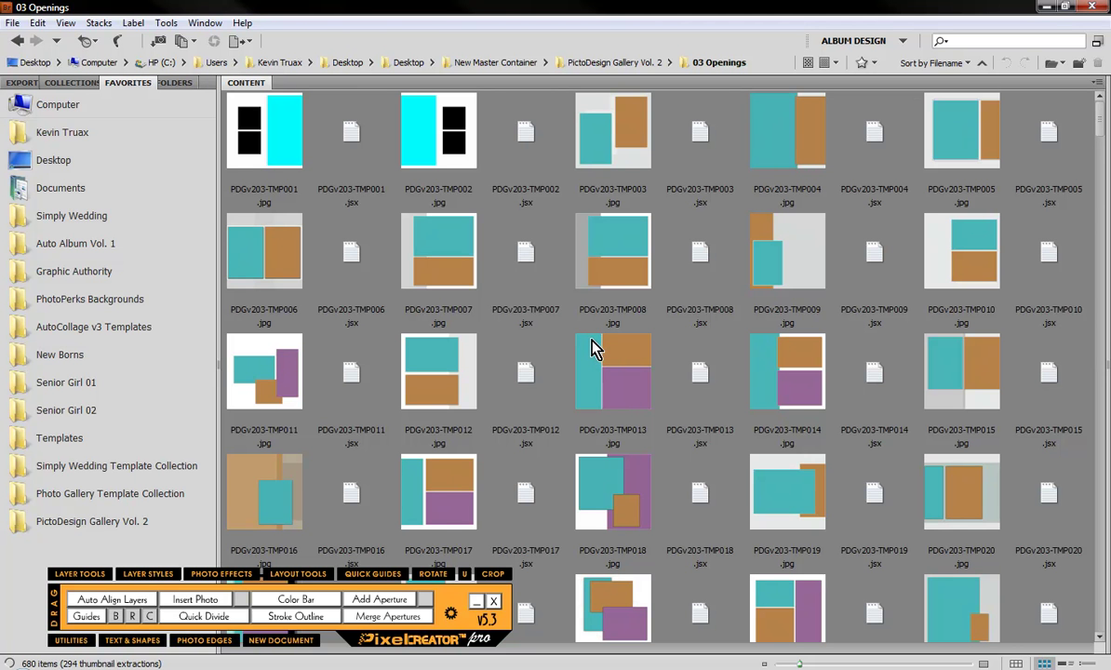
pyautogui.click(627, 281)
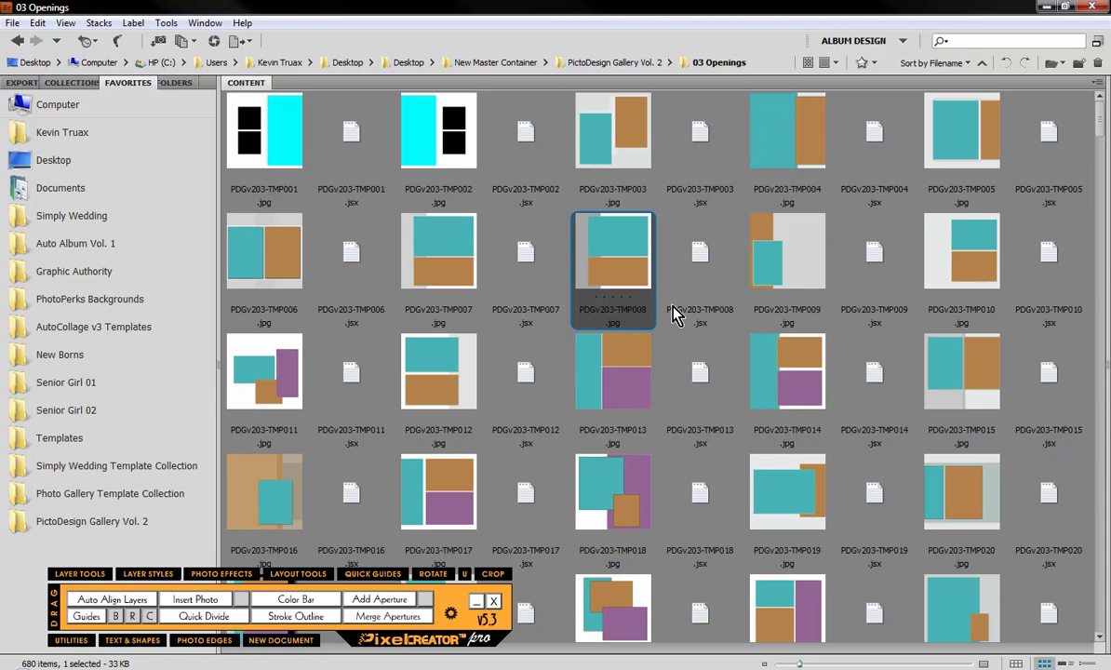
pyautogui.click(702, 258)
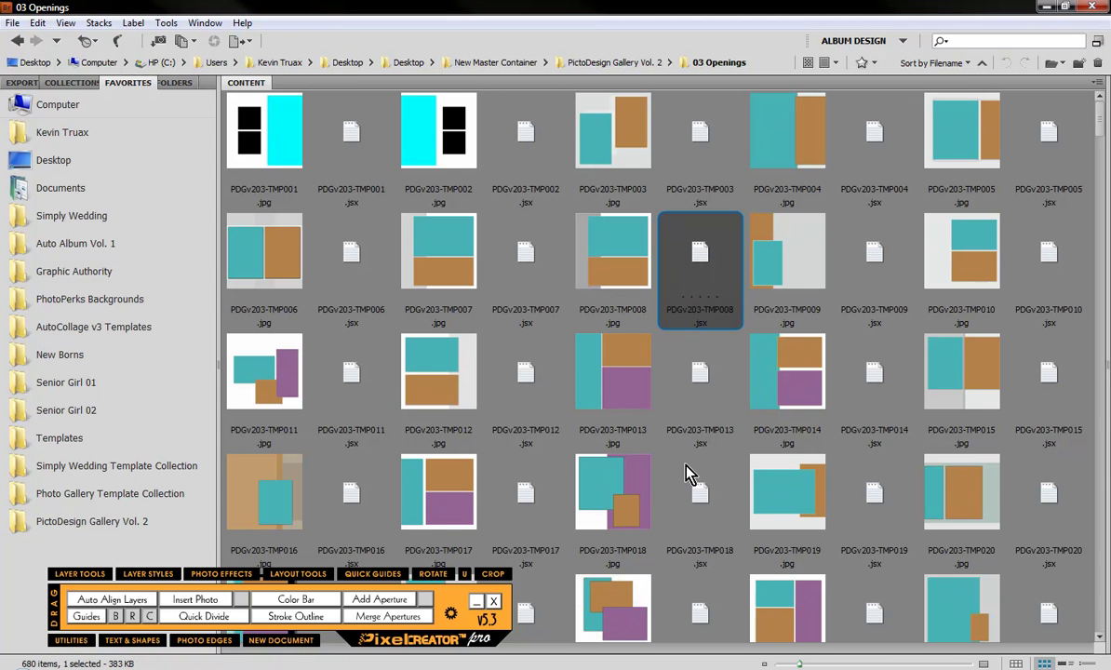
pyautogui.click(676, 472)
pyautogui.click(626, 512)
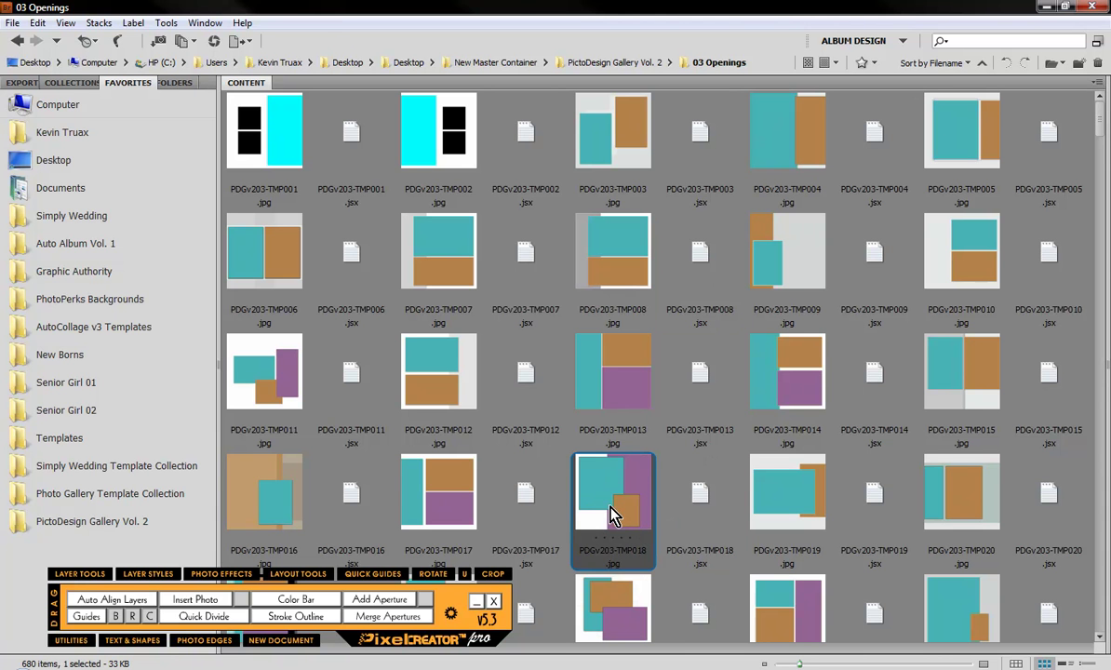
pyautogui.doubleClick(699, 495)
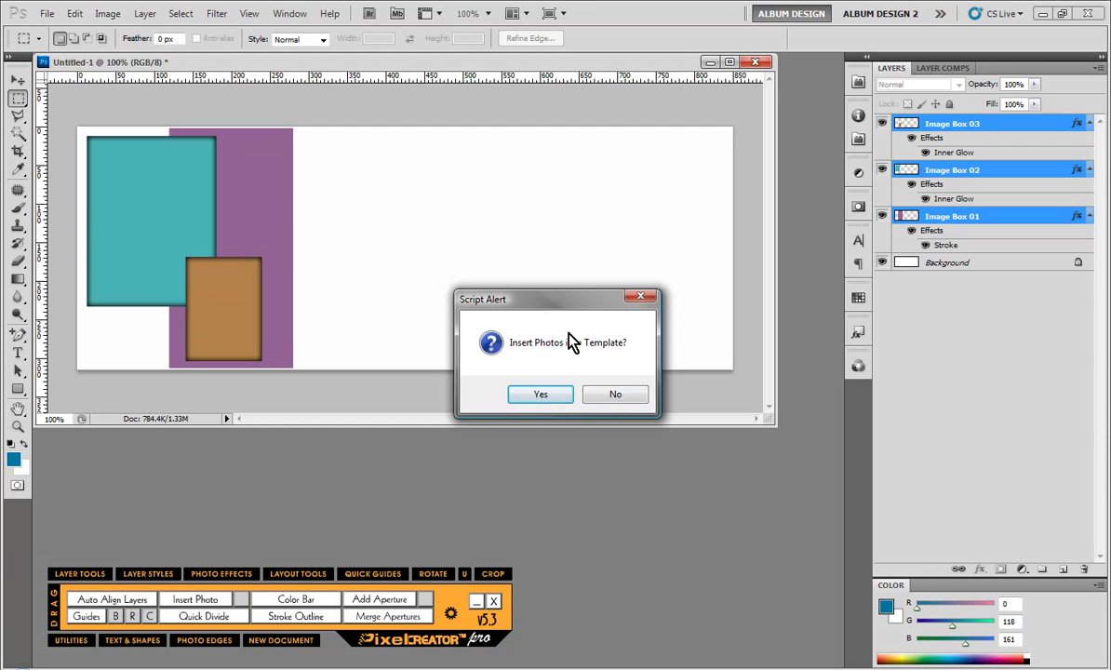
# Decline inserting photos and select the purple Image Box 01 with the Move tool
pyautogui.click(618, 396)
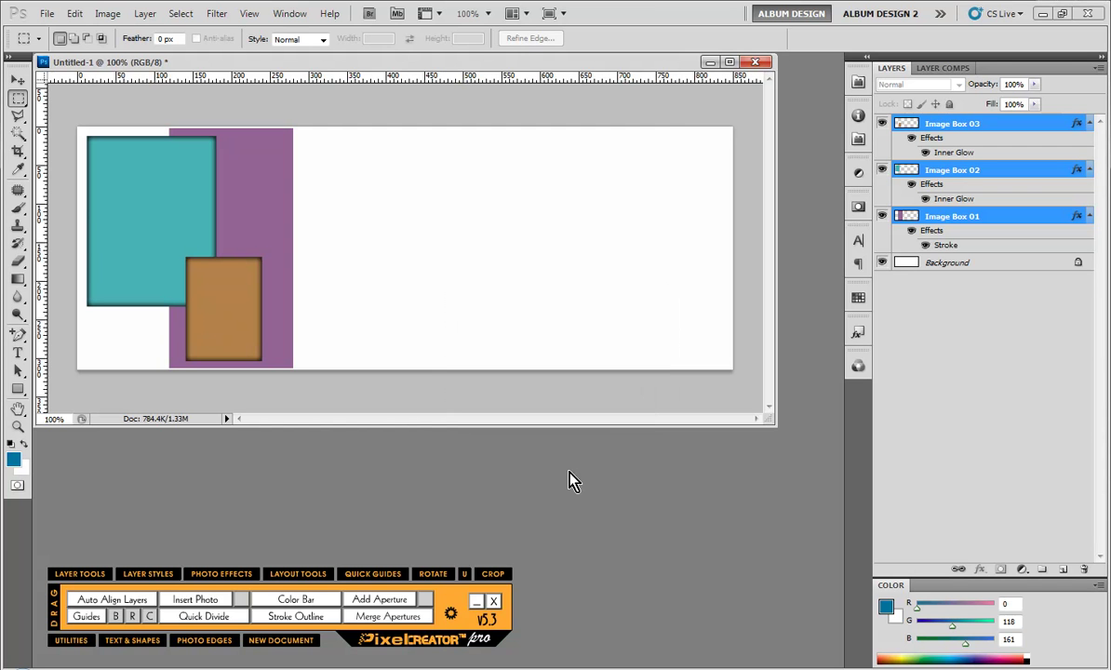
pyautogui.click(18, 81)
pyautogui.click(279, 160)
pyautogui.click(279, 161)
# Free-transform Image Box 01 to stretch to the canvas's right, top and bottom edges
pyautogui.hotkey('ctrl', 't')
pyautogui.moveTo(296, 249); pyautogui.dragTo(740, 308)
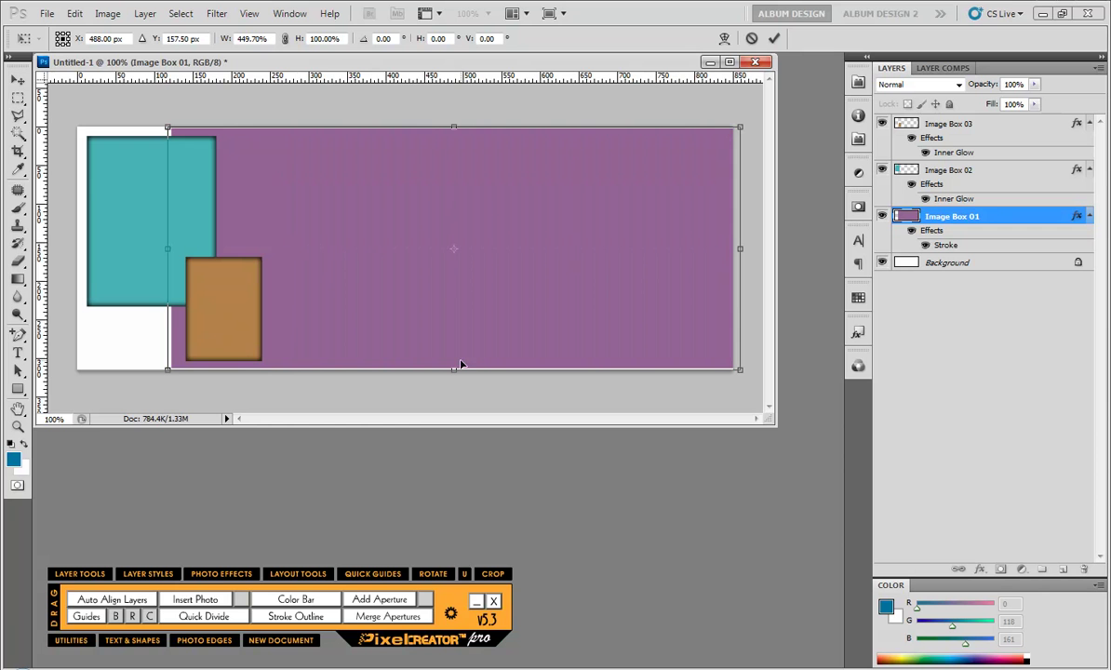
pyautogui.moveTo(454, 369); pyautogui.dragTo(455, 380)
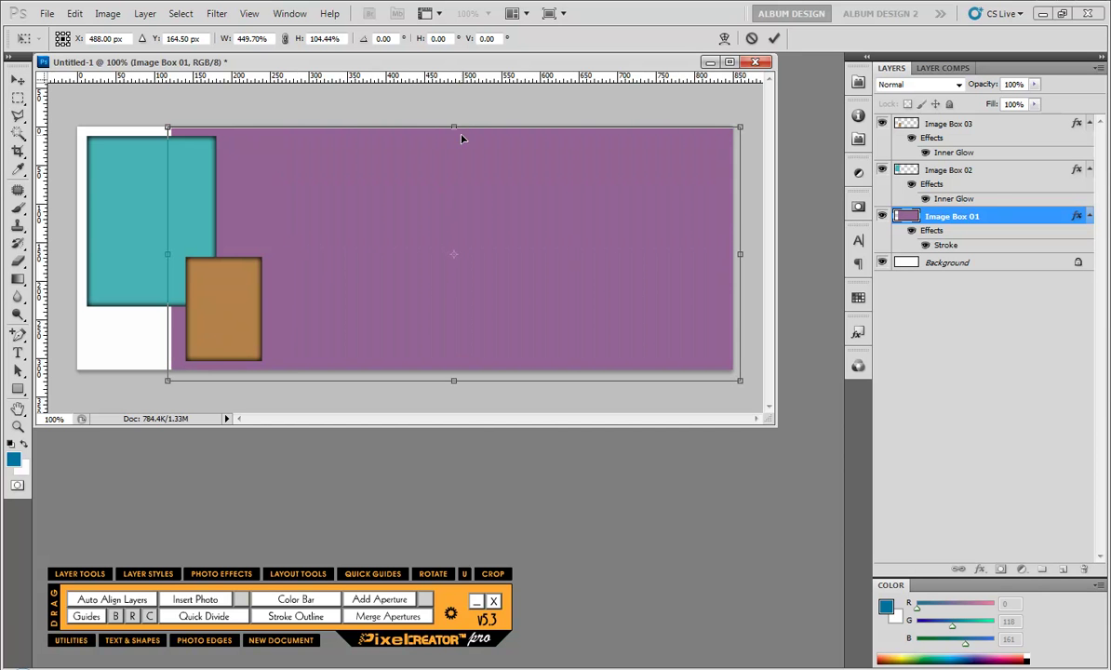
pyautogui.moveTo(454, 126); pyautogui.dragTo(456, 117)
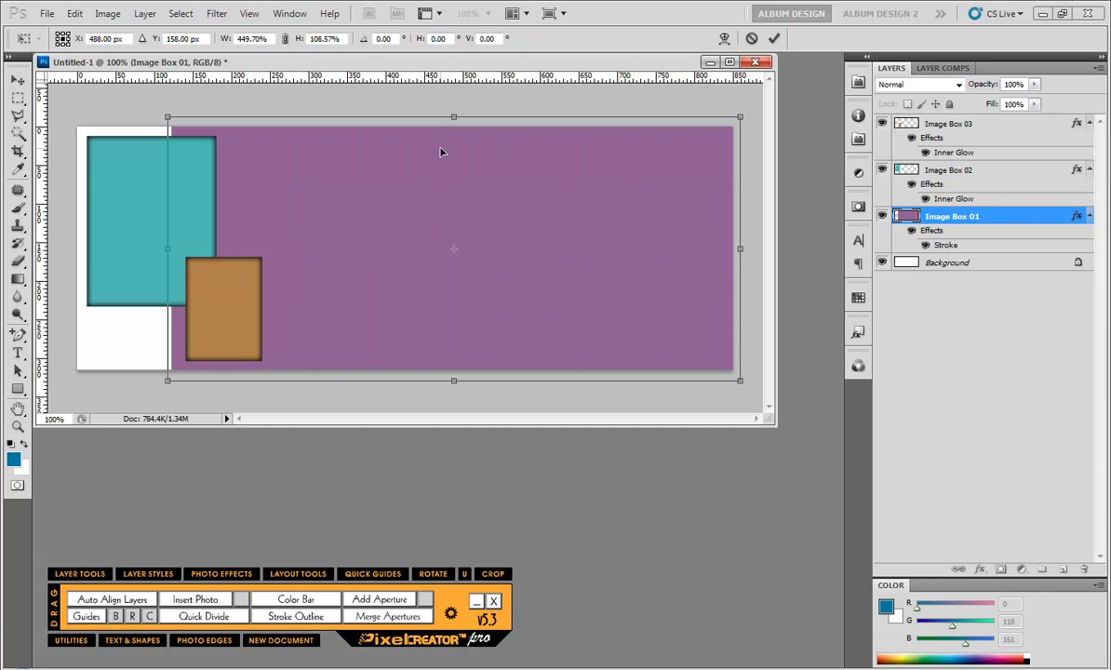
pyautogui.press('Return')
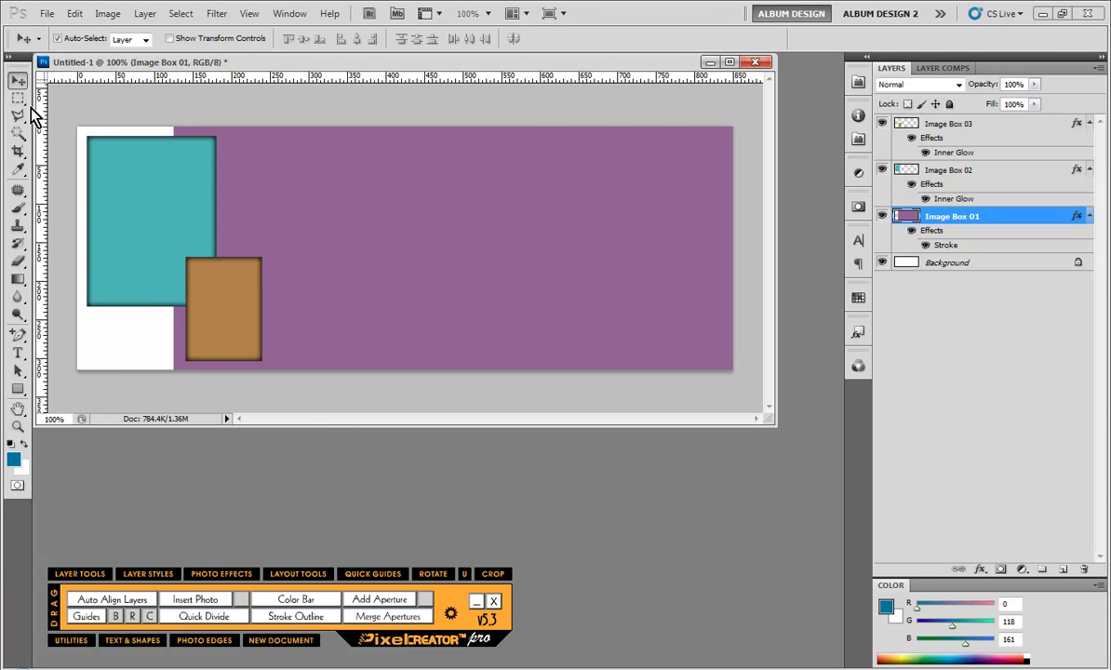
# With the Rectangular Marquee tool, select the canvas's right half beyond the template boxes
pyautogui.click(17, 96)
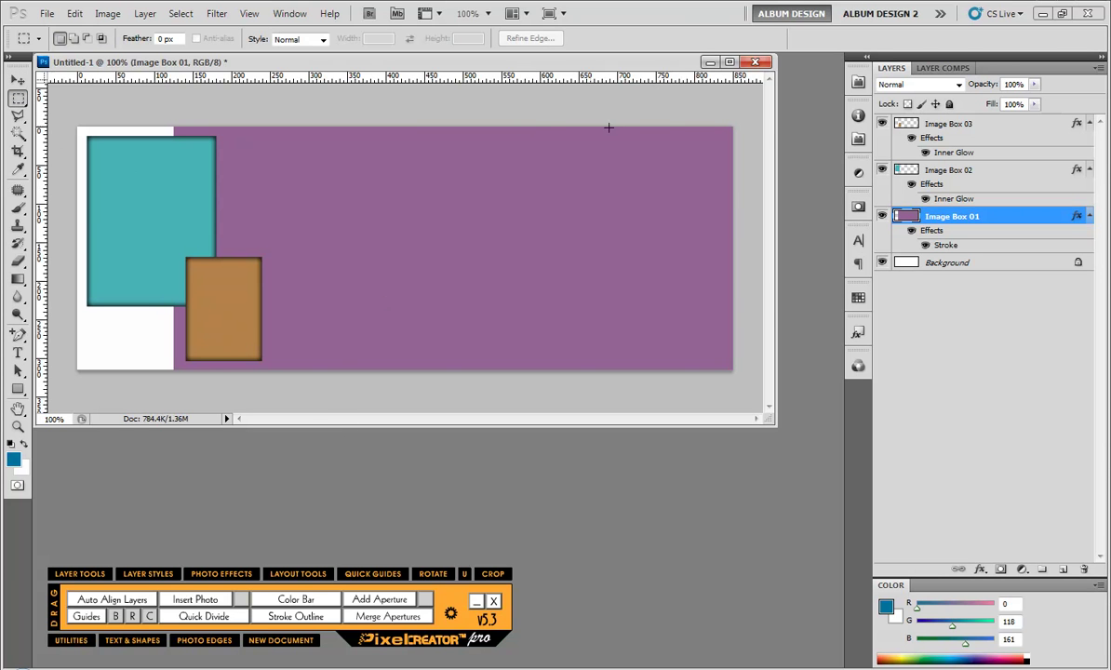
pyautogui.moveTo(736, 119); pyautogui.dragTo(680, 187)
pyautogui.moveTo(423, 374); pyautogui.dragTo(395, 398)
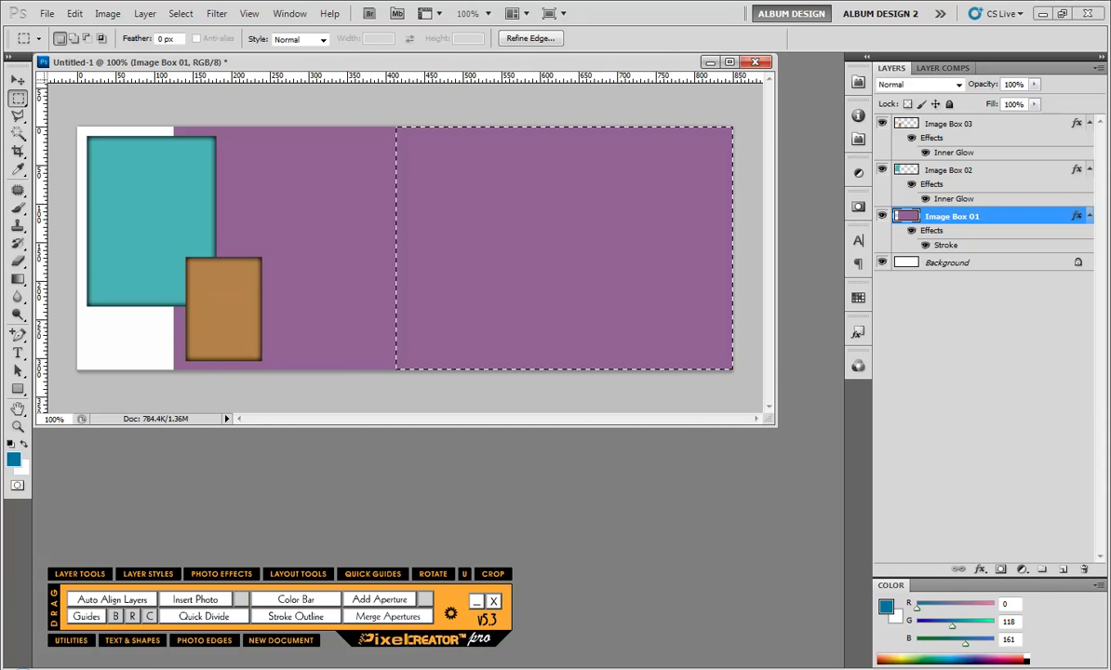
# In Bridge's 03 Openings, compare TMP014, TMP013 and TMP011, then run PDGv203-TMP011.jsx
pyautogui.click(1000, 622)
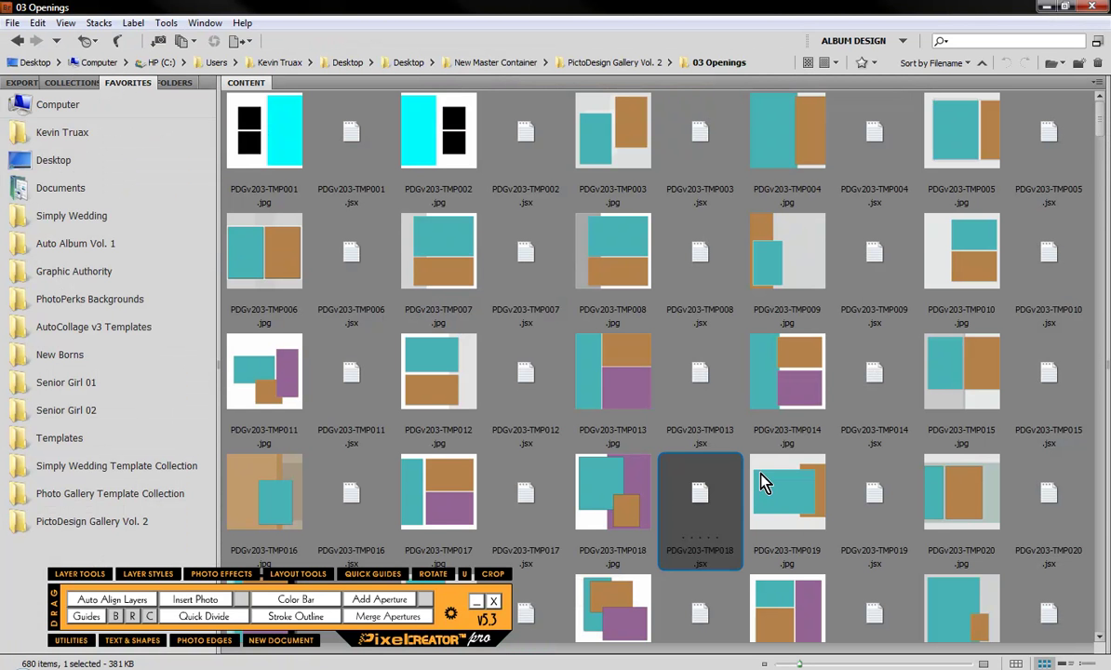
pyautogui.click(752, 379)
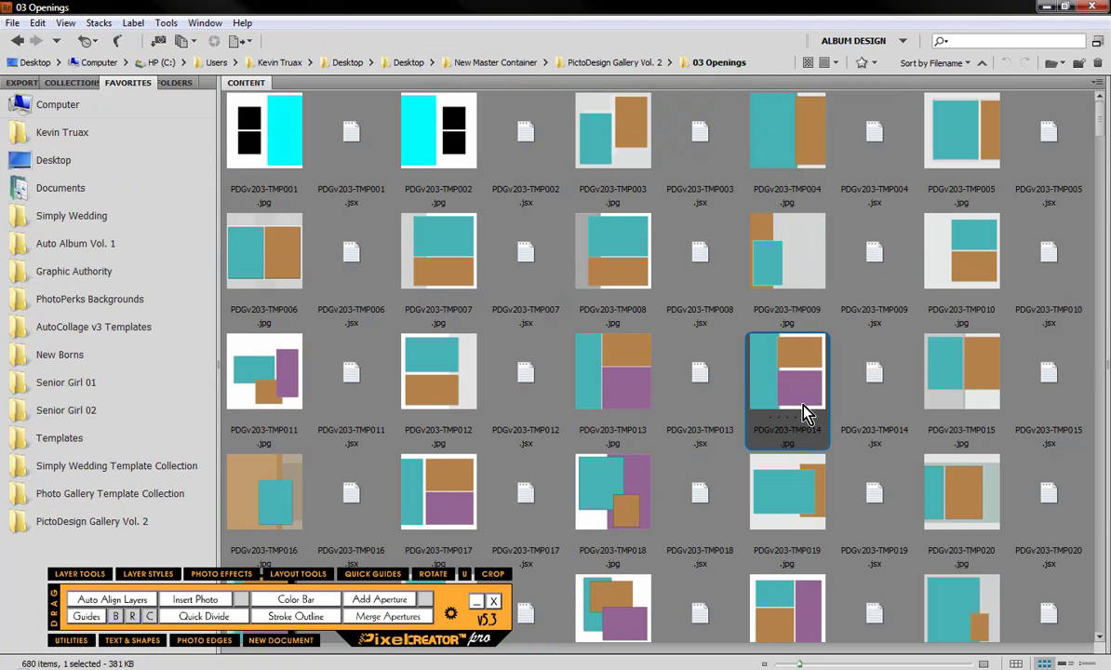
pyautogui.click(624, 386)
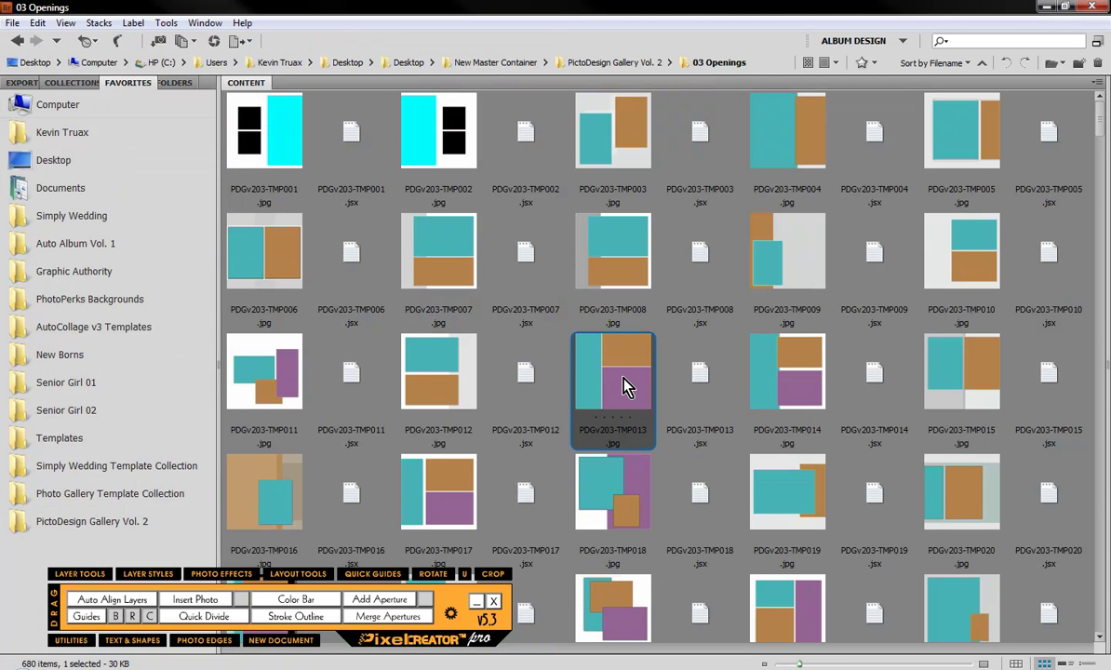
pyautogui.click(251, 376)
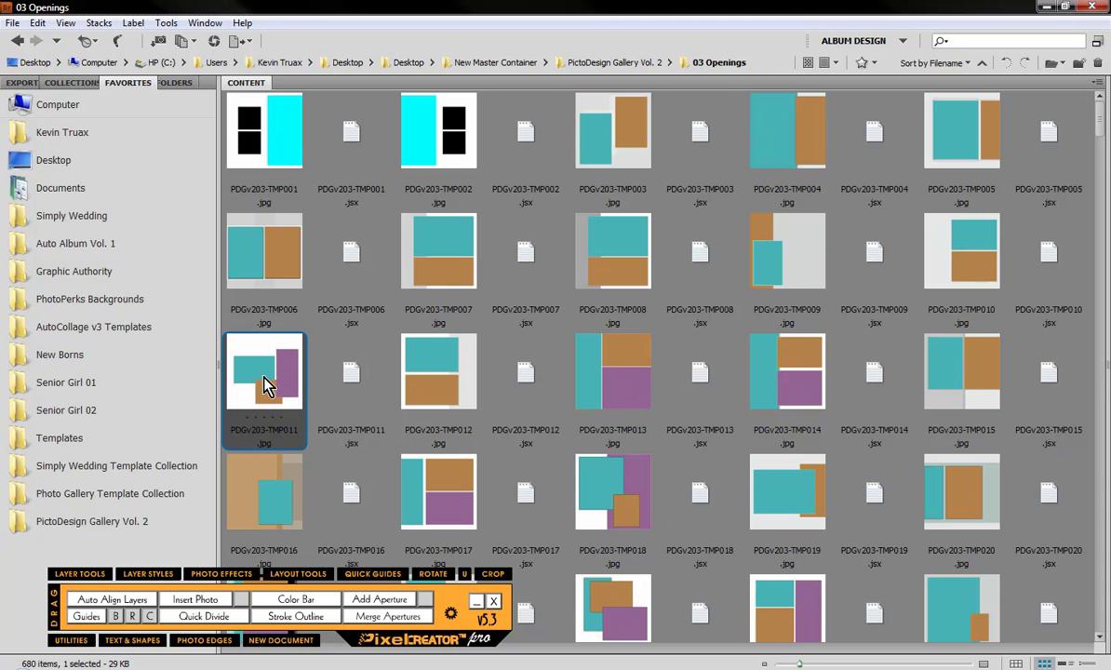
pyautogui.click(350, 382)
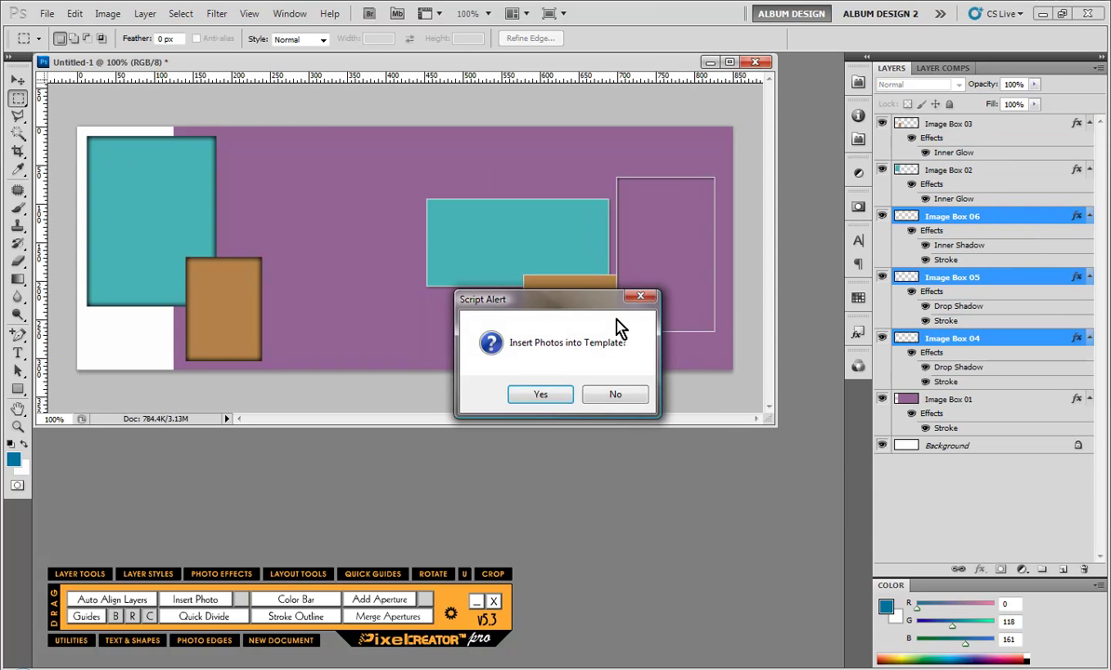
# Decline inserting photos, leaving Image Box 04–06 empty on the right side
pyautogui.click(627, 394)
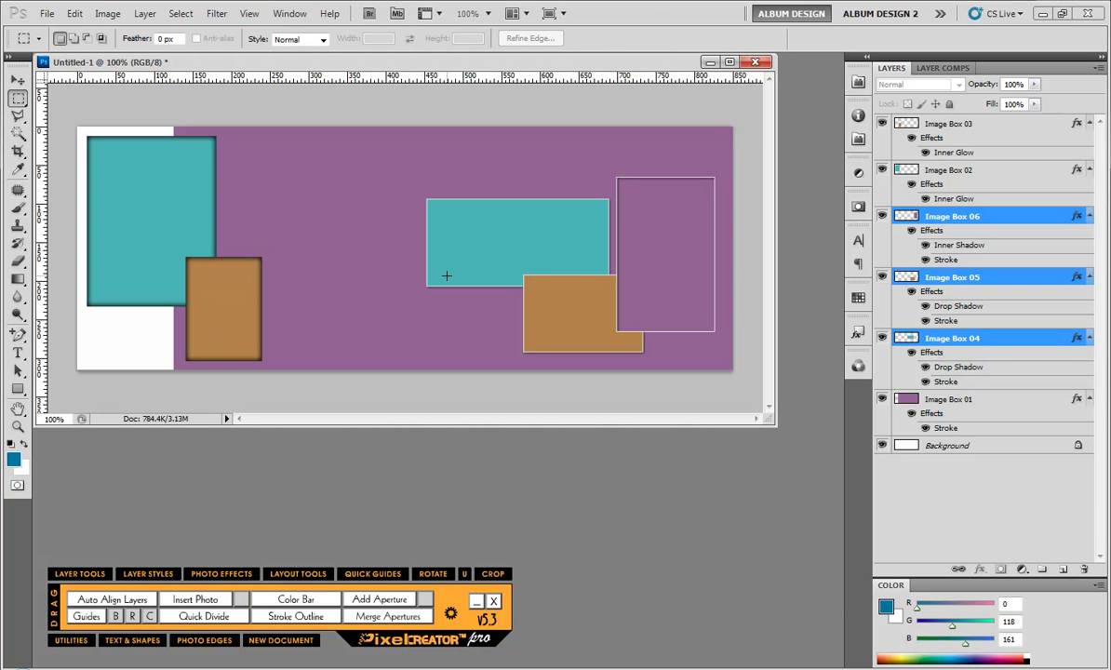
# With the Move tool, click through the boxes to select the teal Image Box 04
pyautogui.click(18, 80)
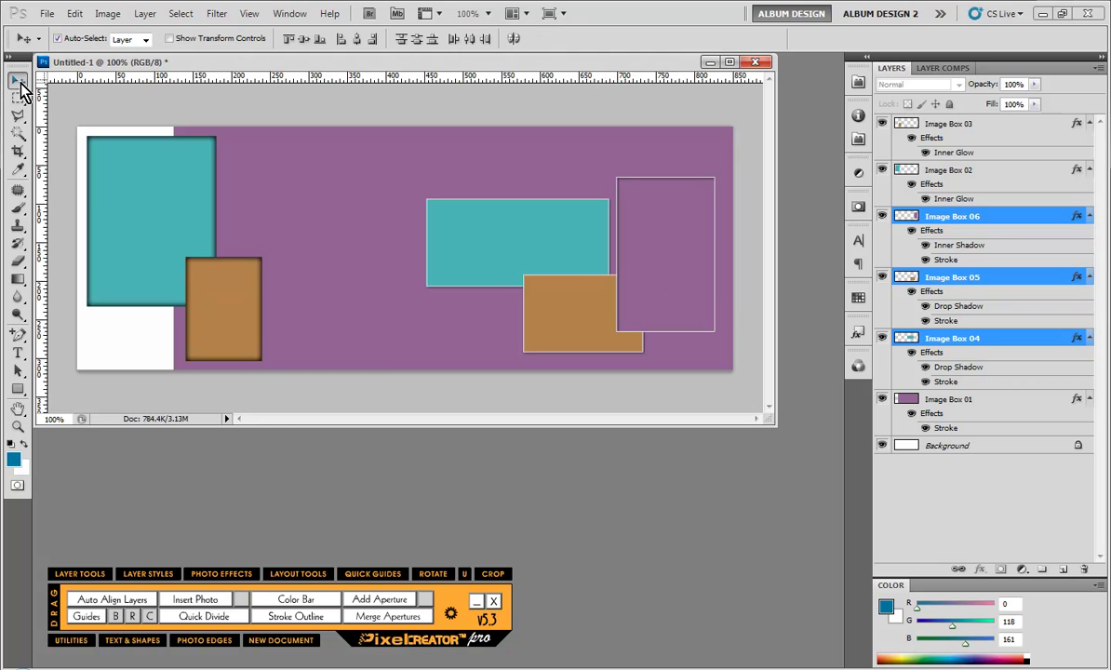
pyautogui.click(383, 388)
pyautogui.click(182, 209)
pyautogui.click(253, 301)
pyautogui.click(653, 246)
pyautogui.click(601, 266)
pyautogui.click(578, 304)
pyautogui.moveTo(532, 238)
pyautogui.mouseDown()
pyautogui.moveTo(471, 224)
pyautogui.moveTo(527, 237)
pyautogui.mouseUp()
# Narrow Image Box 04 into a square, Alt-drag a copy to its left, then deselect all layers
pyautogui.hotkey('ctrl', 't')
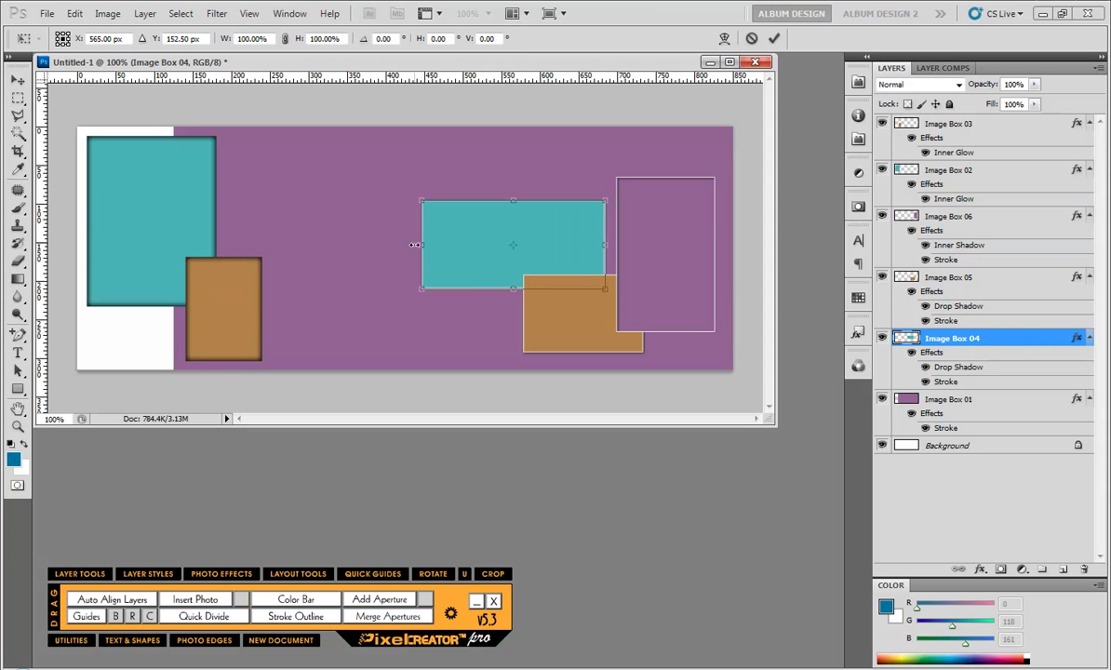
pyautogui.moveTo(421, 246); pyautogui.dragTo(507, 245)
pyautogui.press('Return')
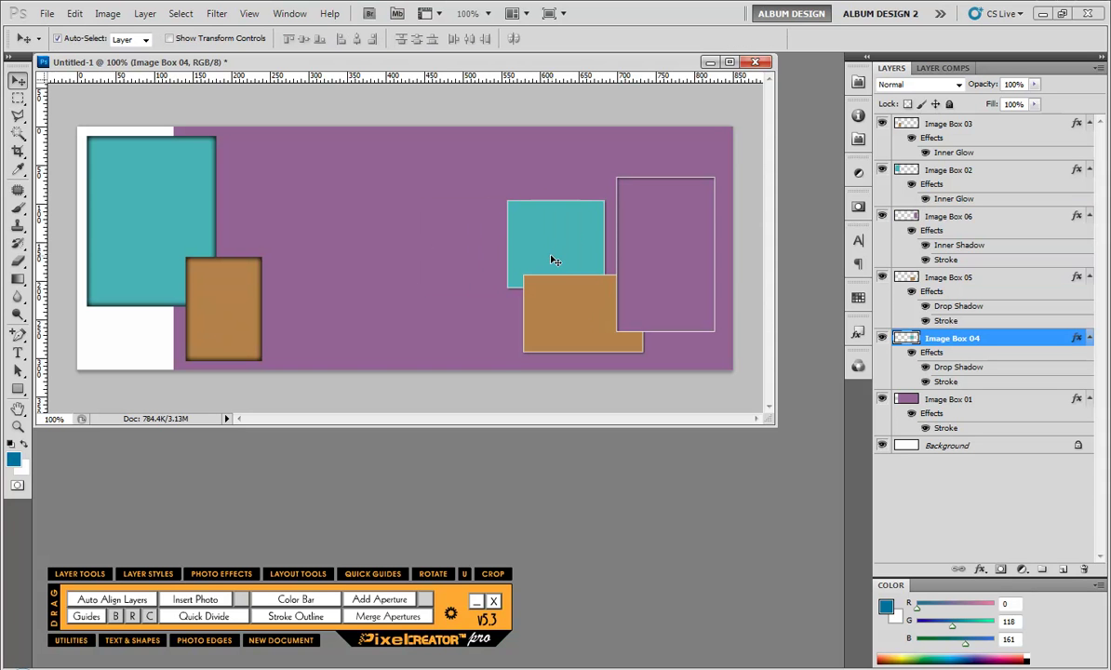
pyautogui.moveTo(552, 266); pyautogui.dragTo(445, 257)
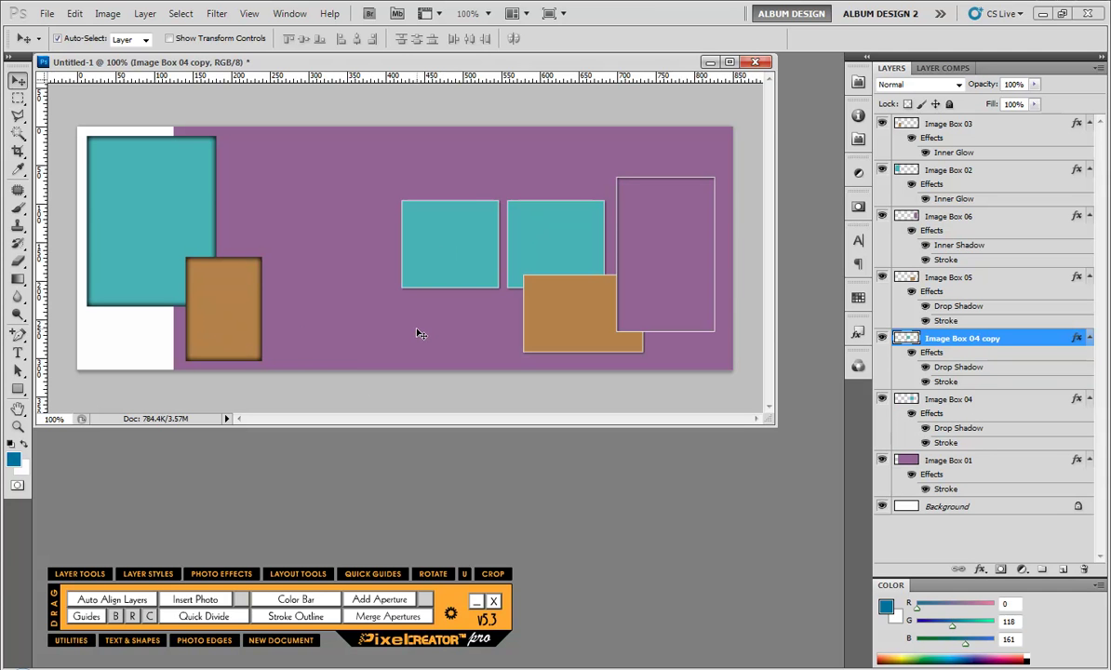
pyautogui.click(366, 205)
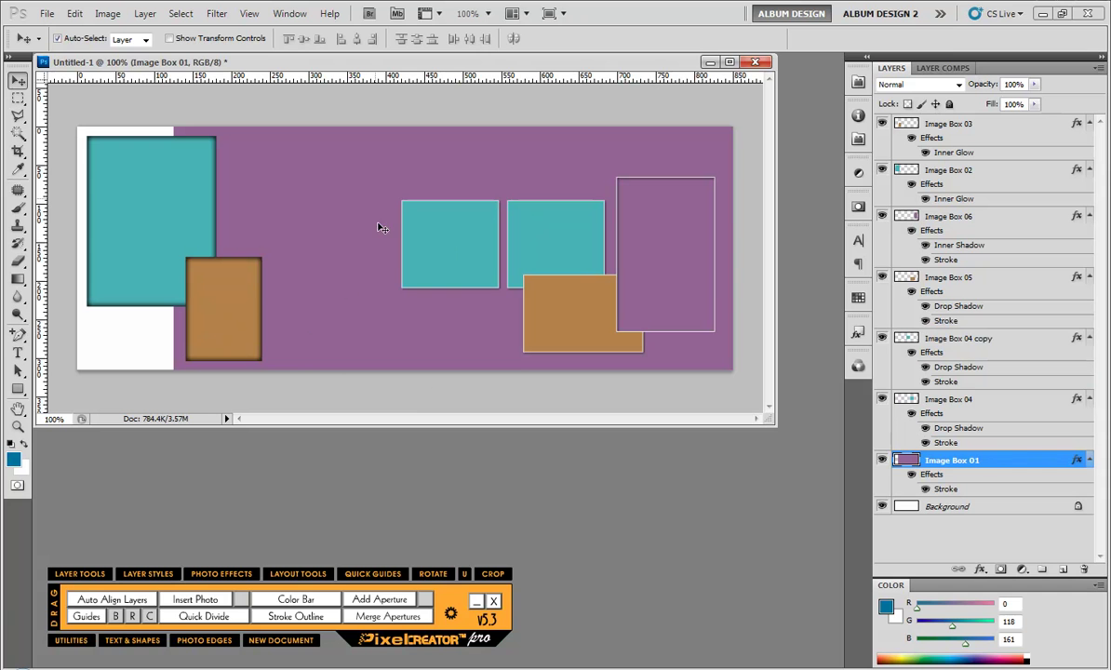
pyautogui.click(409, 389)
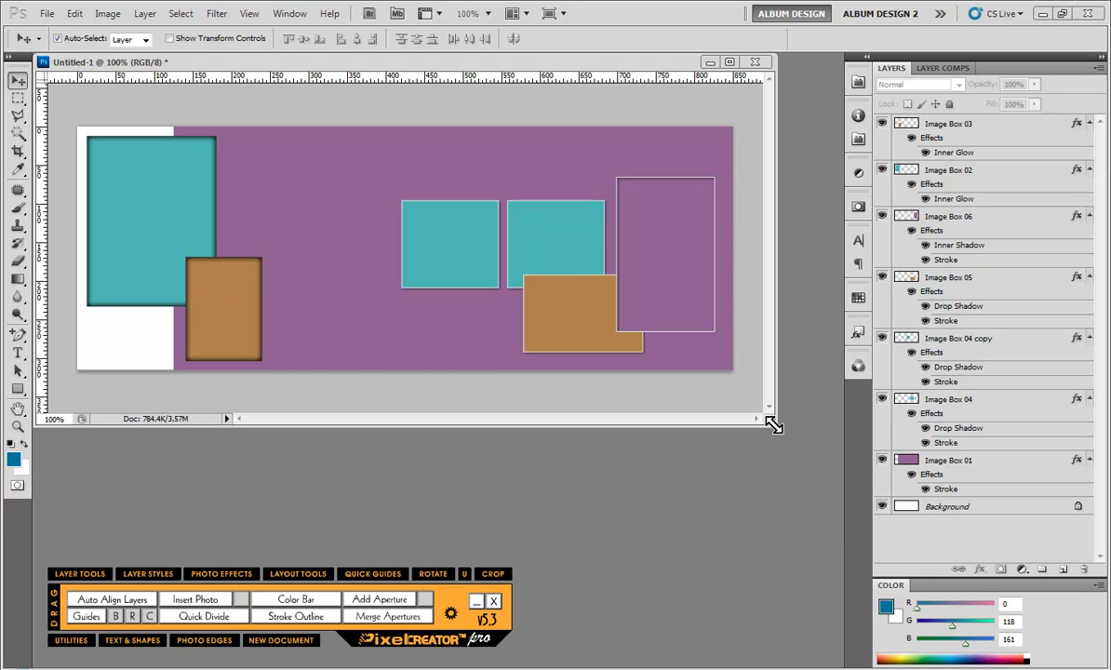
# Close the Untitled-1 cover layout document
pyautogui.moveTo(772, 425); pyautogui.dragTo(693, 471)
pyautogui.moveTo(694, 471); pyautogui.dragTo(579, 601)
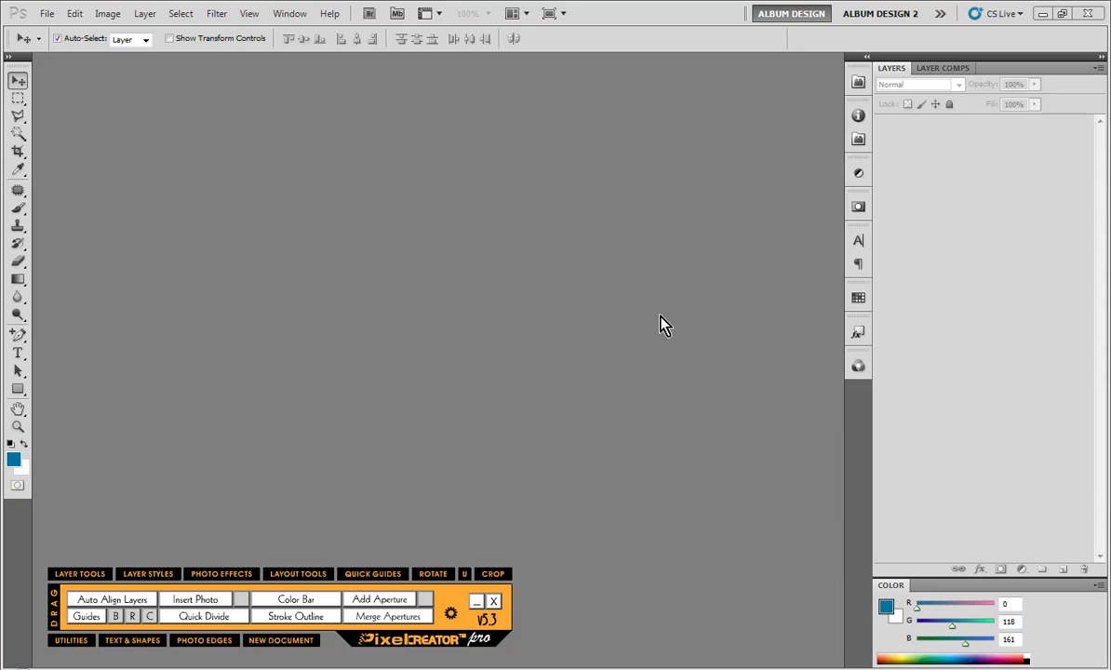
pyautogui.hotkey('ctrl', 'alt', 'o')
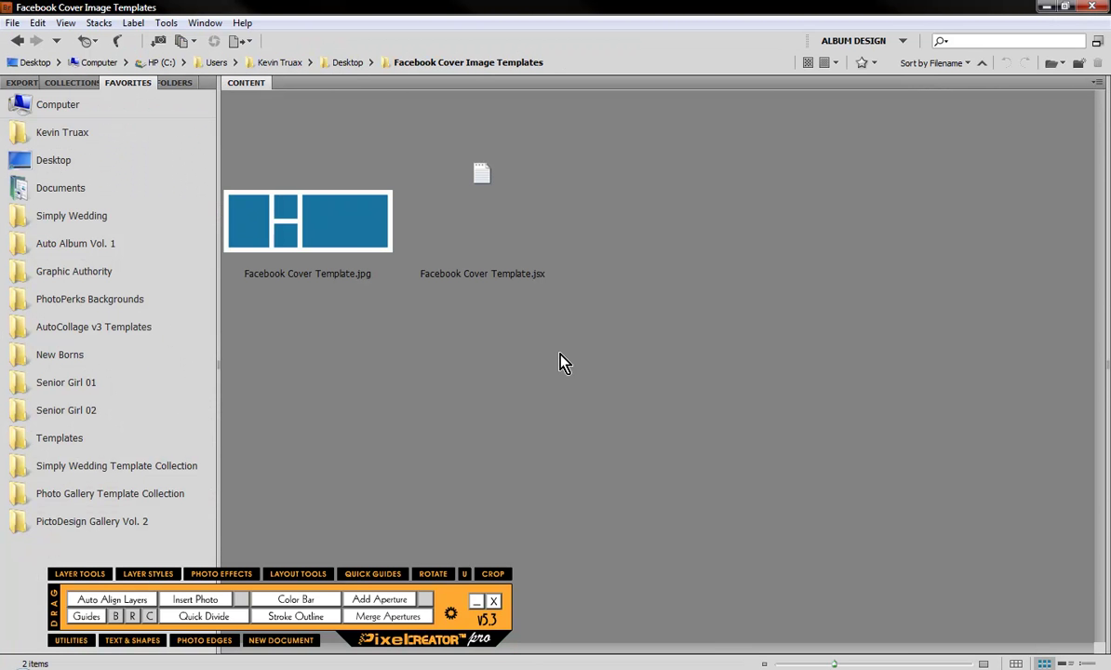
pyautogui.click(359, 246)
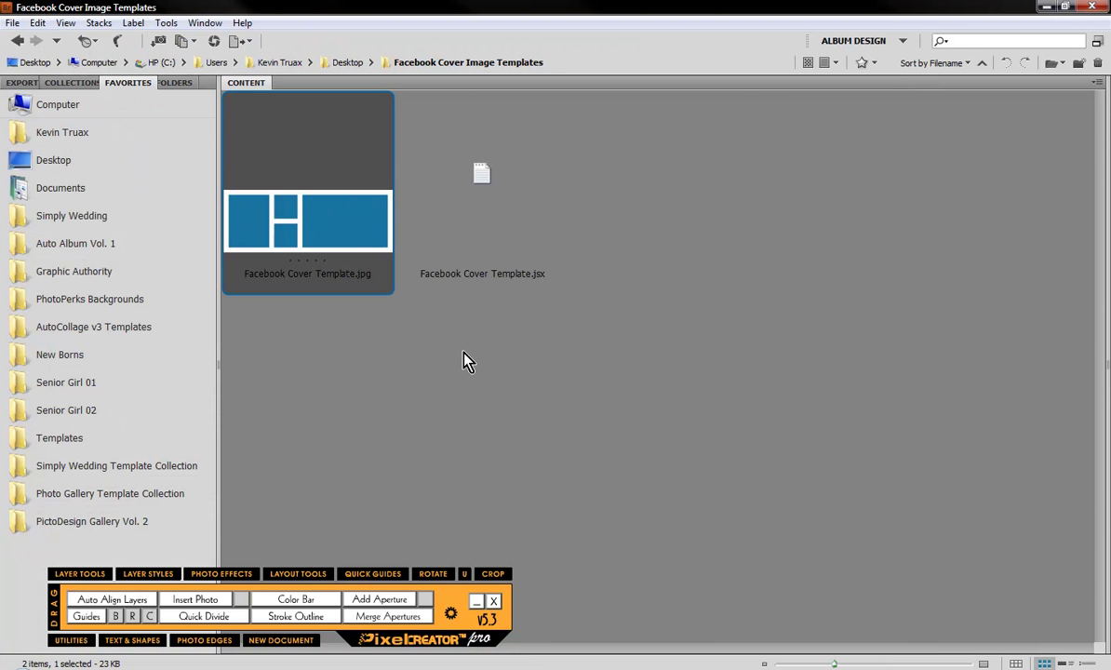
pyautogui.click(467, 361)
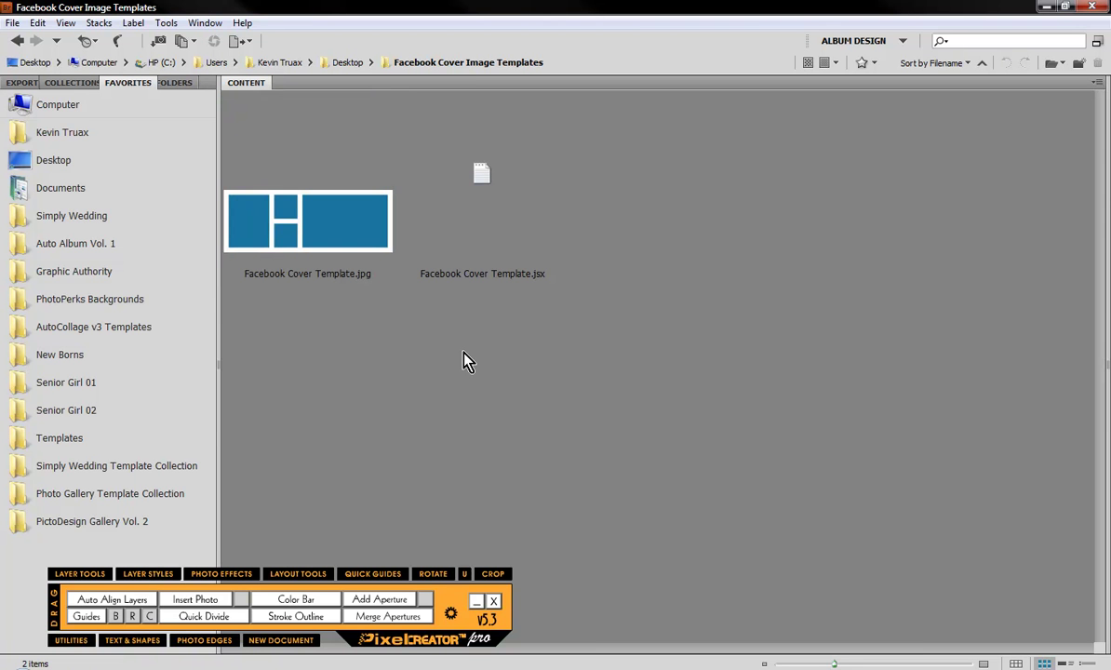
pyautogui.click(492, 169)
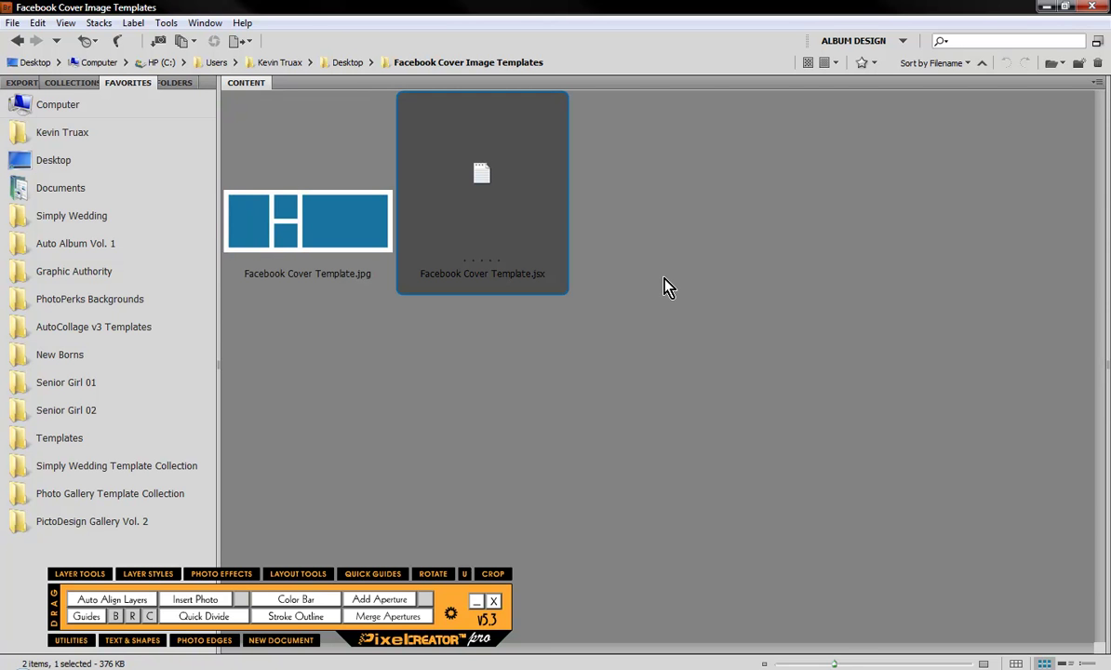
pyautogui.click(642, 351)
pyautogui.click(368, 271)
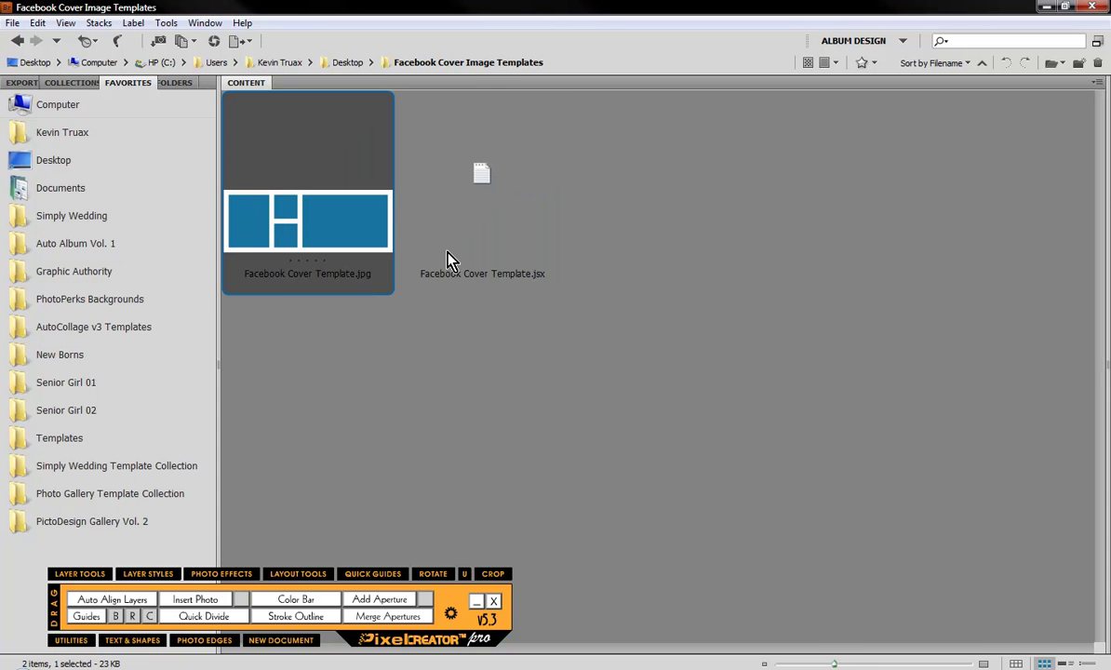
pyautogui.click(491, 207)
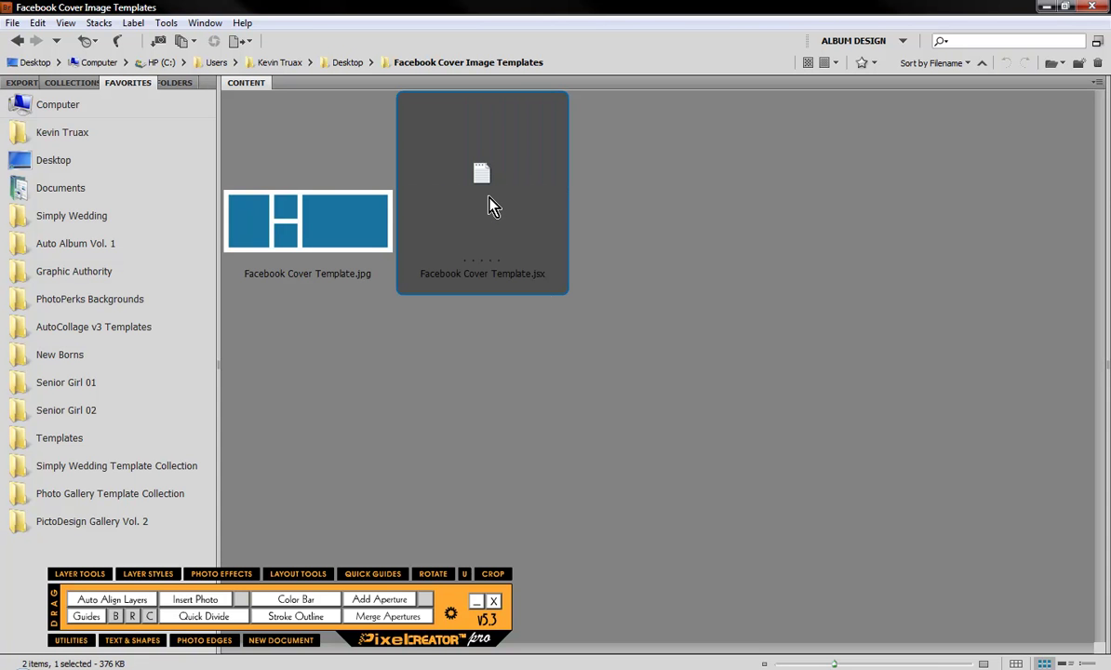
pyautogui.click(570, 355)
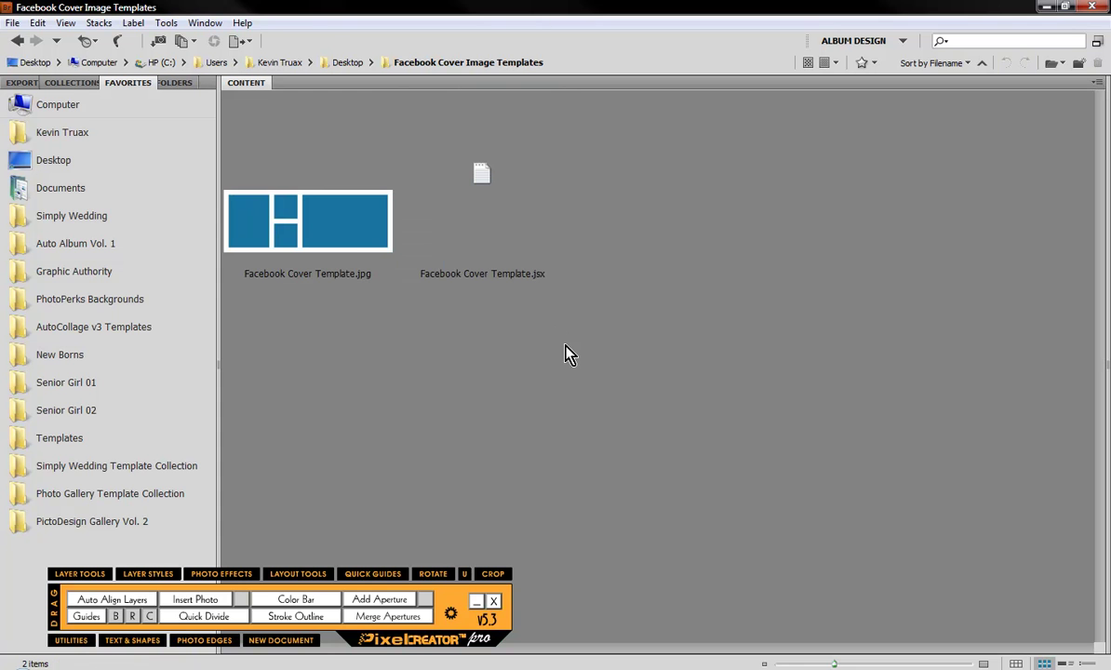
pyautogui.click(273, 211)
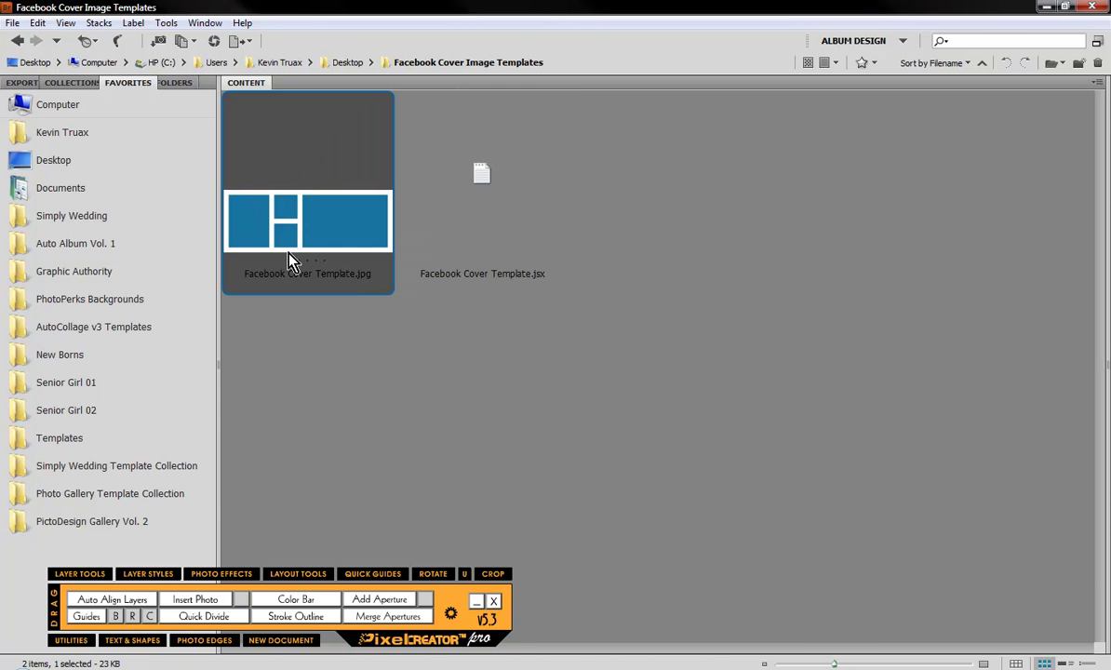
pyautogui.click(377, 349)
pyautogui.click(371, 240)
pyautogui.click(480, 177)
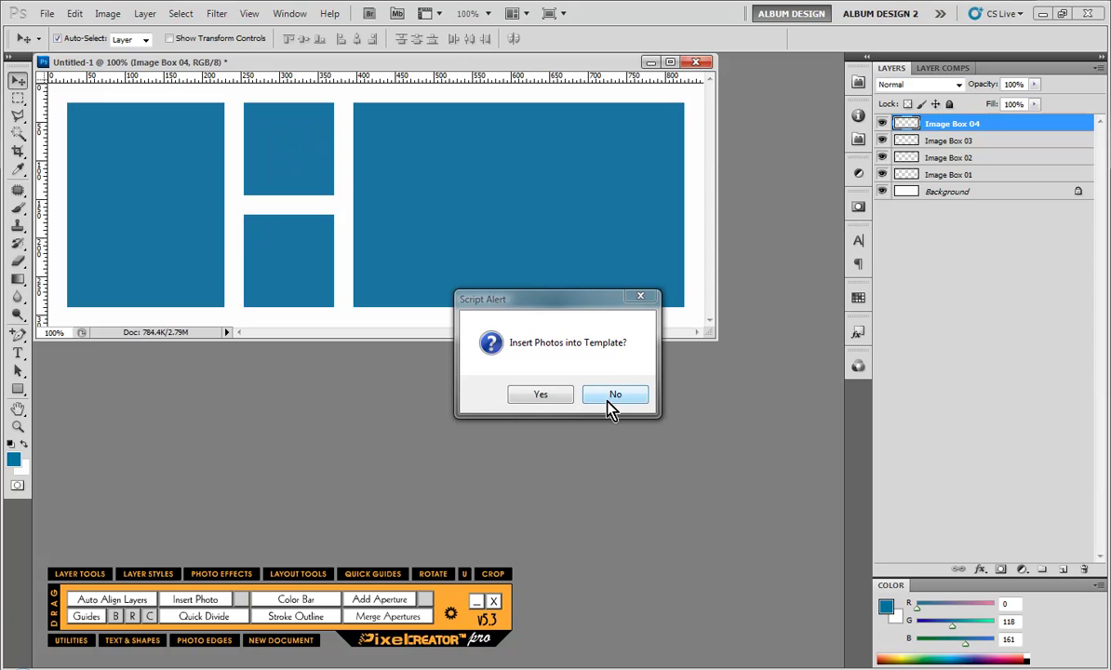
# Move the insert-photos prompt aside and accept filling the four-box cover template with photos
pyautogui.moveTo(600, 300); pyautogui.dragTo(680, 382)
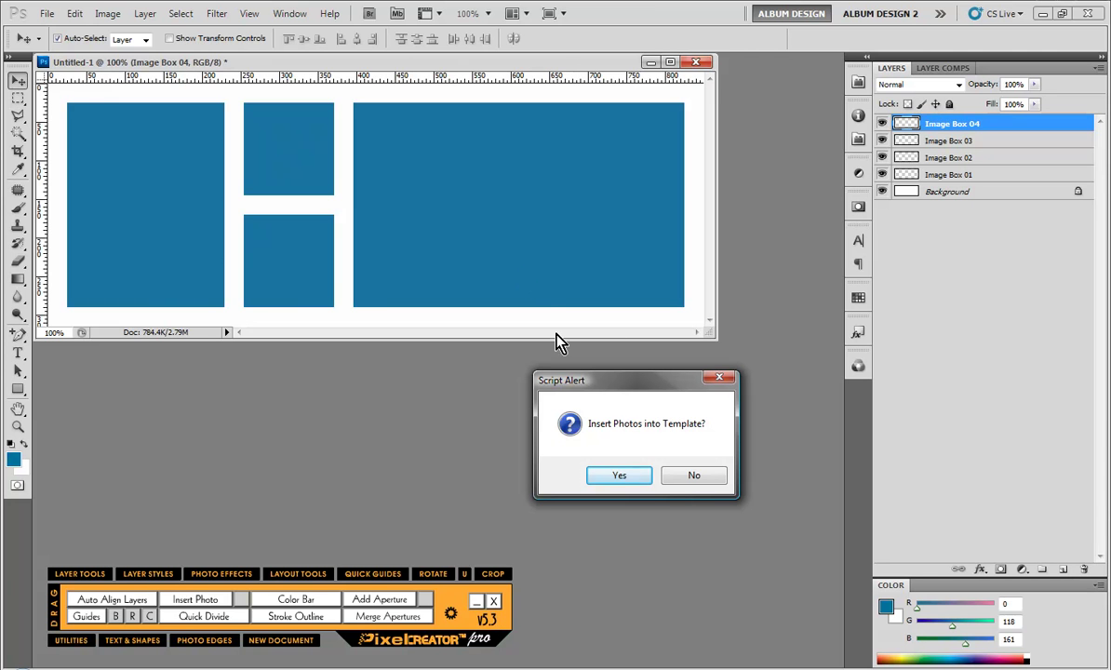
pyautogui.moveTo(584, 380); pyautogui.dragTo(565, 381)
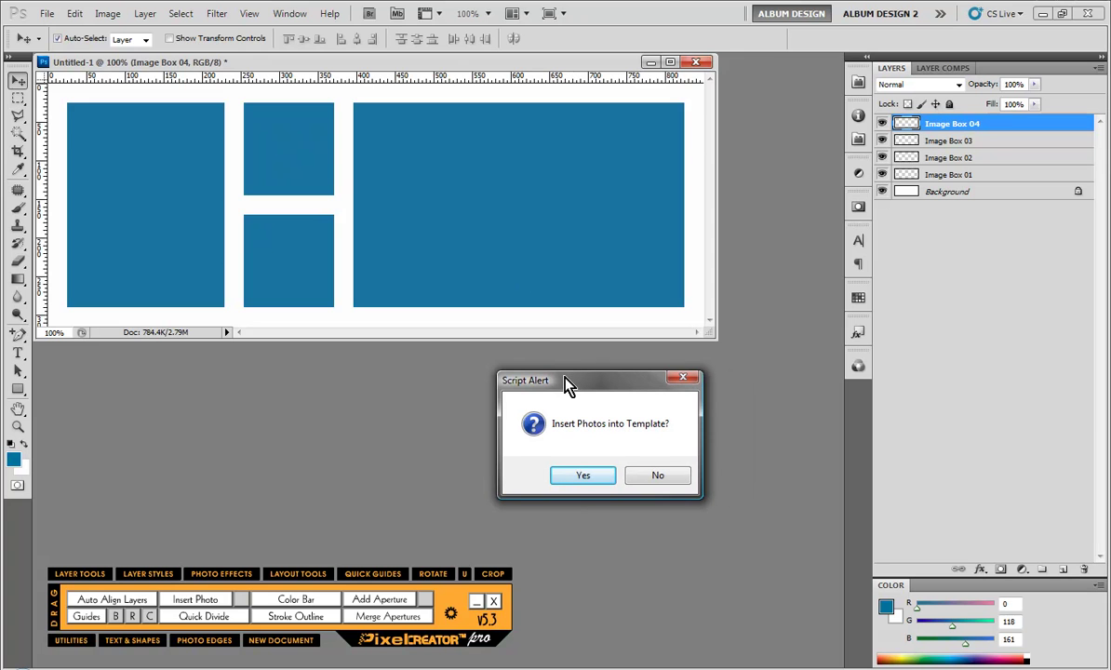
pyautogui.click(598, 482)
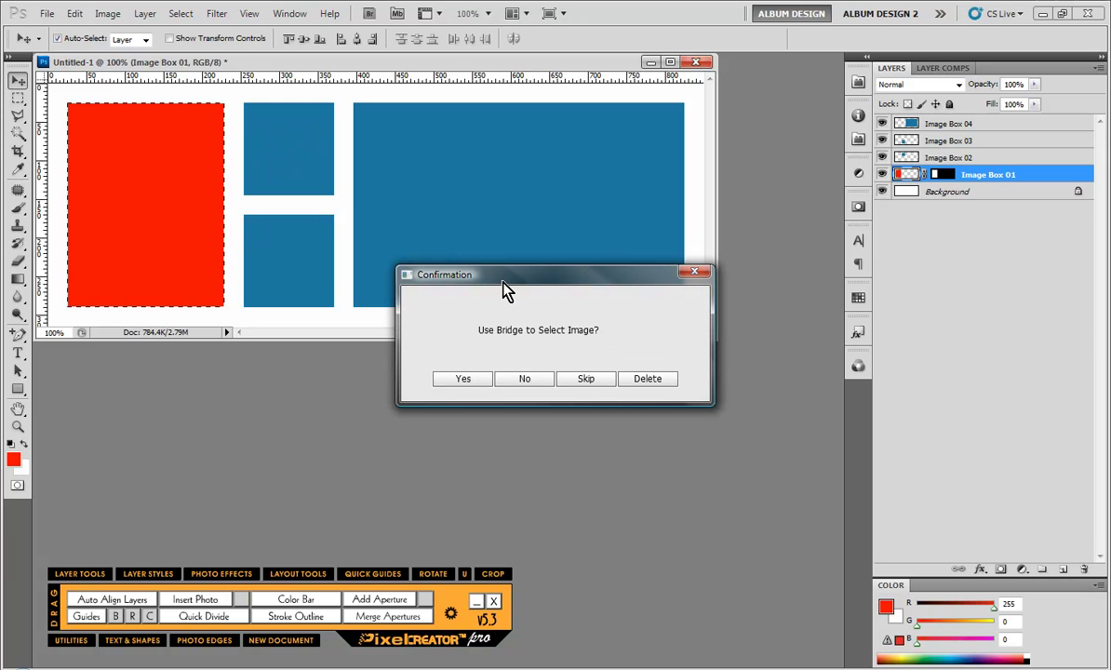
# Move the 'Use Bridge to Select Image?' confirmation aside
pyautogui.moveTo(502, 284)
pyautogui.mouseDown()
pyautogui.moveTo(471, 296)
pyautogui.moveTo(492, 298)
pyautogui.mouseUp()
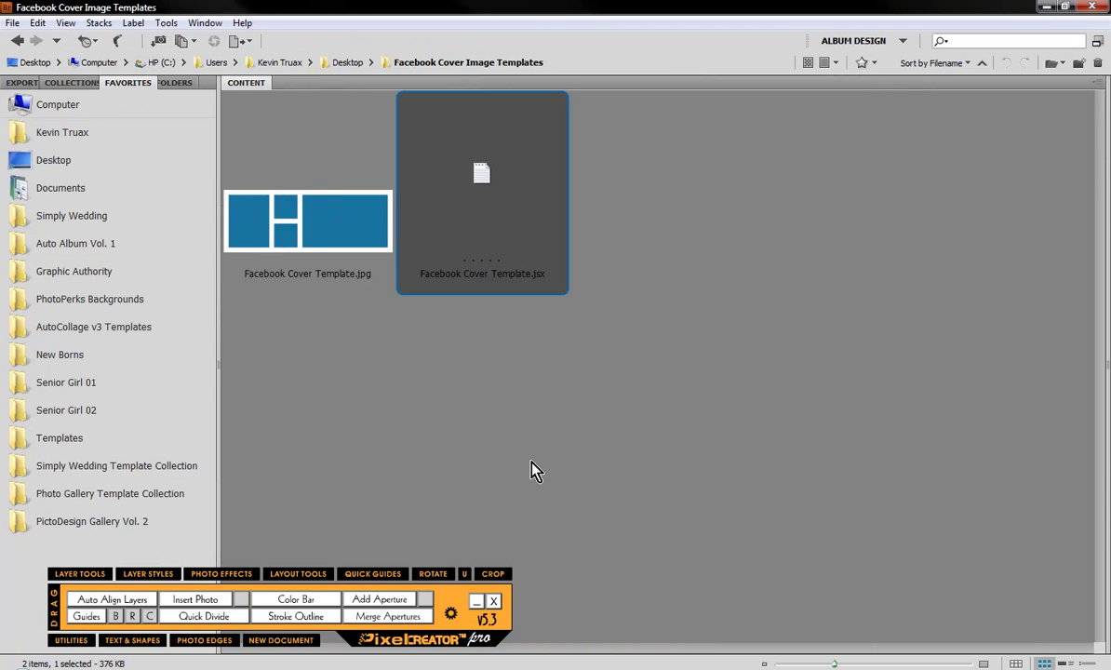
# In Bridge's Senior Girl 02 folder, choose the hands-behind-head black-and-white portrait
pyautogui.click(72, 410)
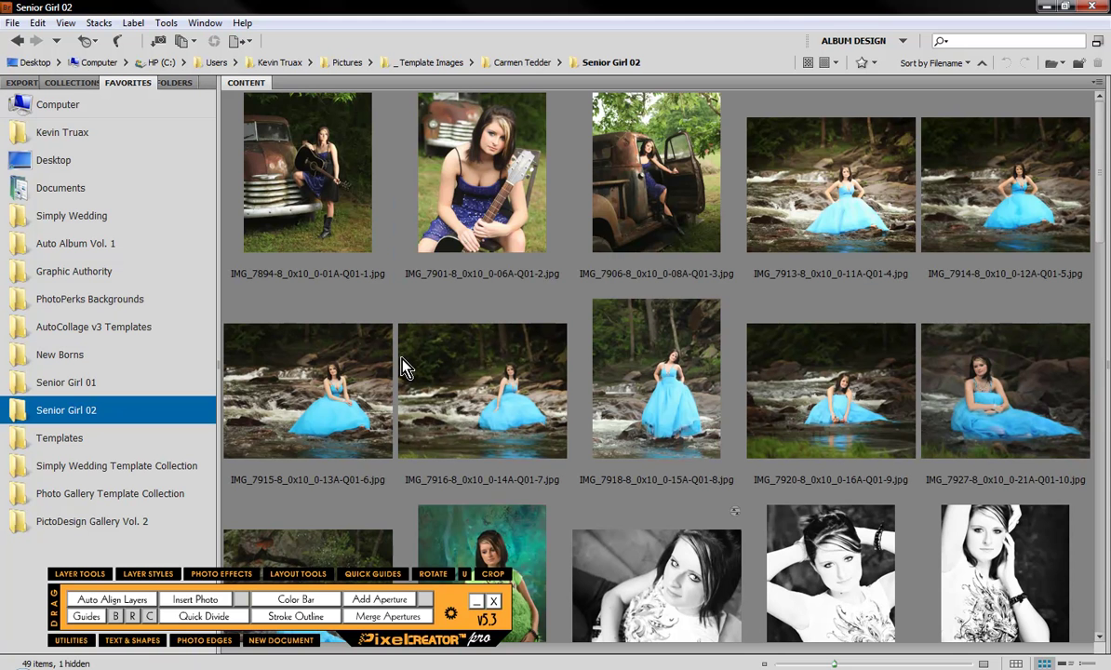
pyautogui.click(864, 555)
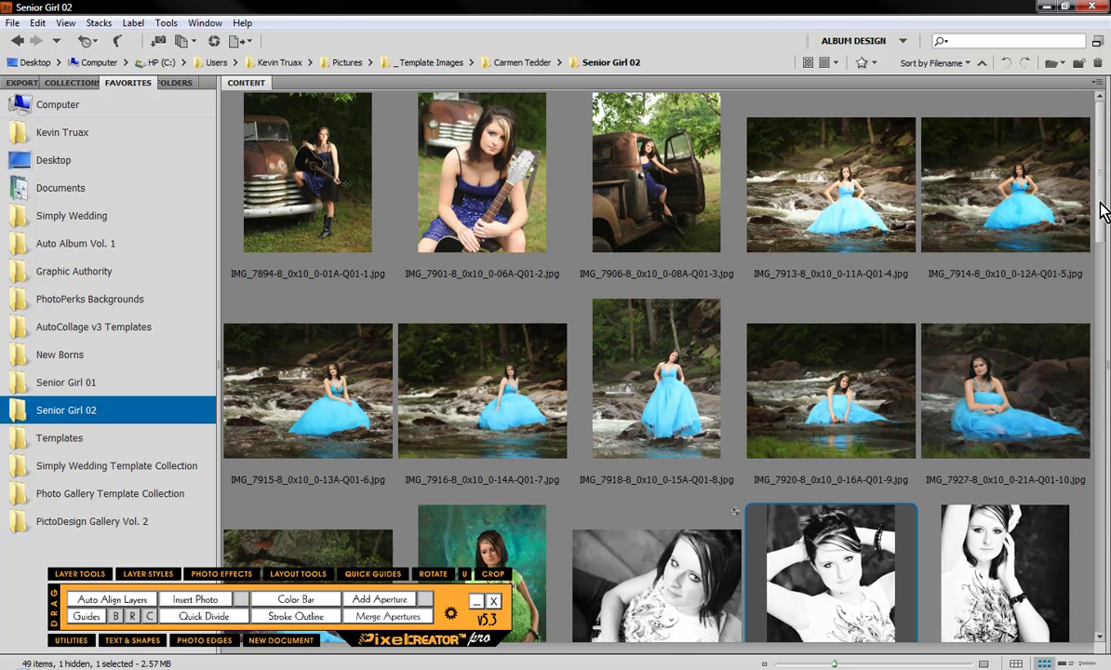
pyautogui.scroll(-1, 1101, 226)
pyautogui.scroll(-3, 1101, 232)
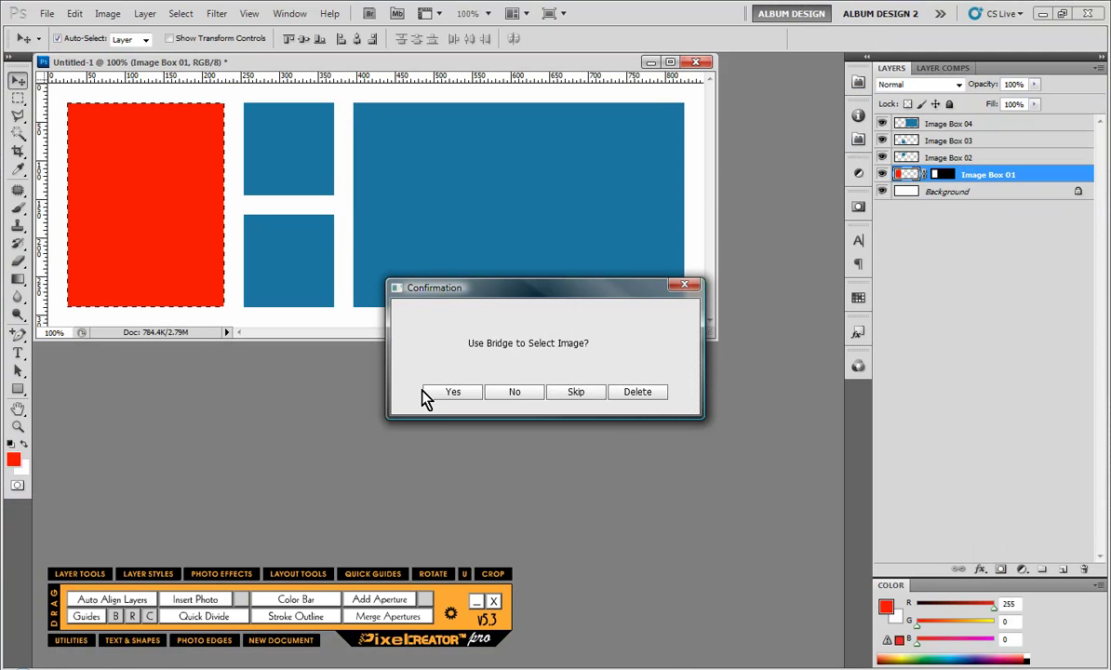
# Confirm the portrait for Image Box 01 and commit its Free Transform placement
pyautogui.click(440, 394)
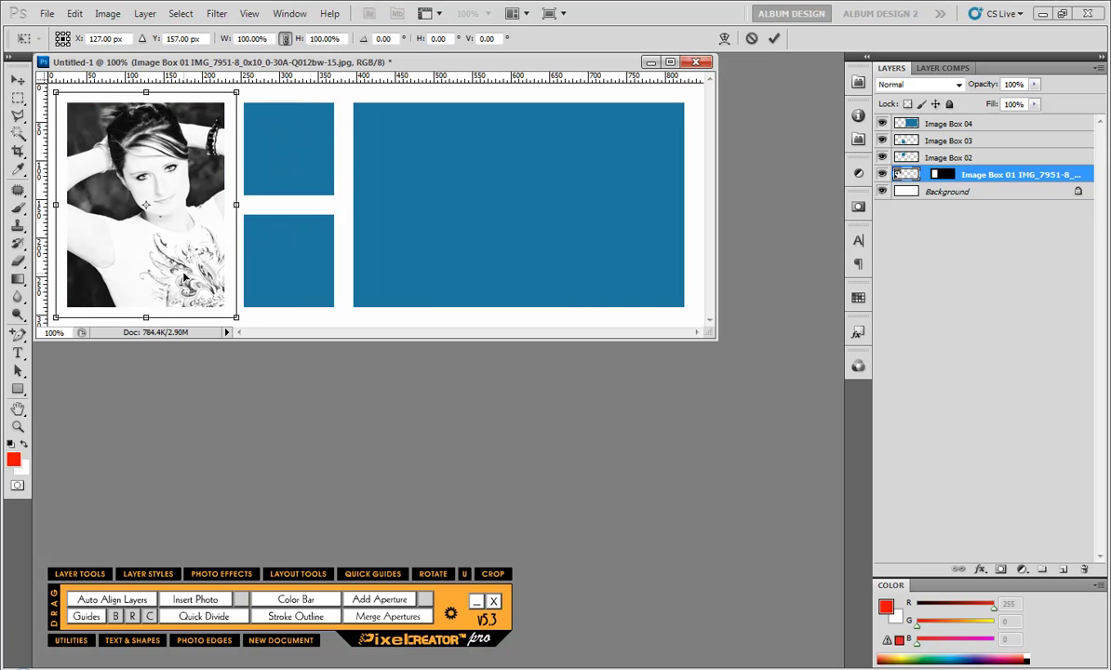
pyautogui.press('Return')
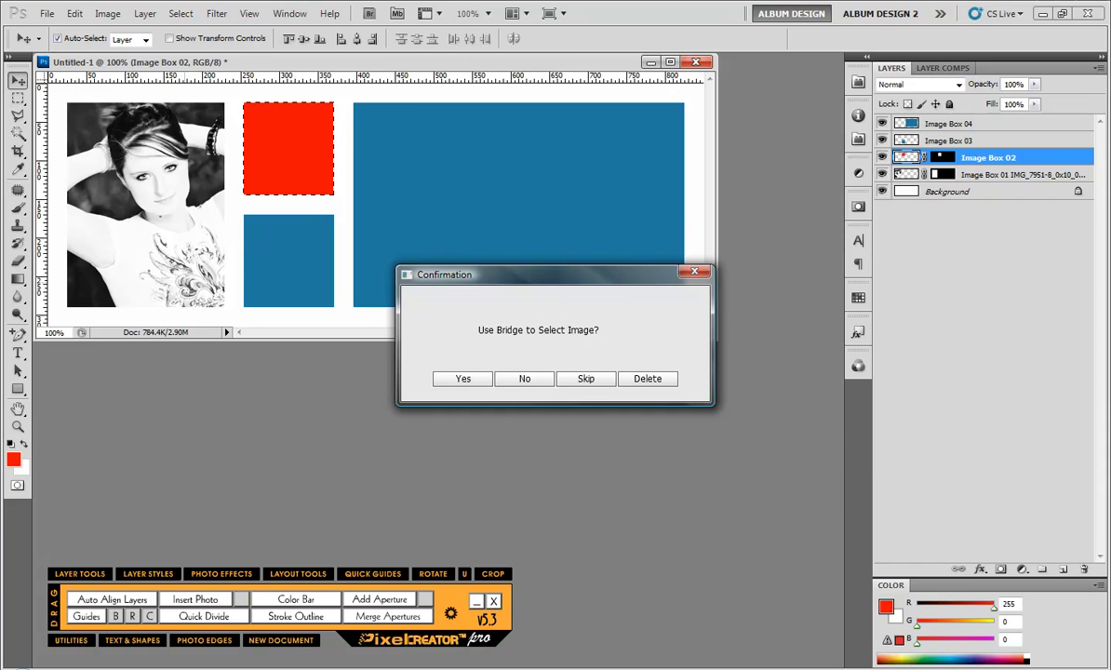
# Use Bridge for Image Box 02, selecting IMG_7946 plus two more black-and-white portraits
pyautogui.press('Return')
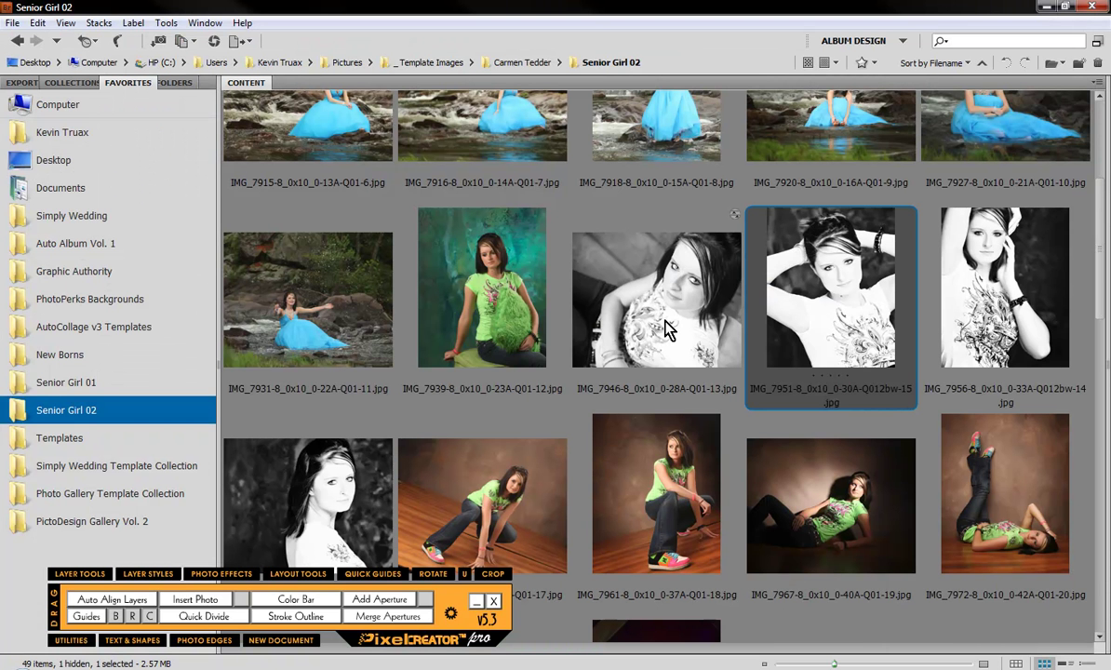
pyautogui.click(665, 331)
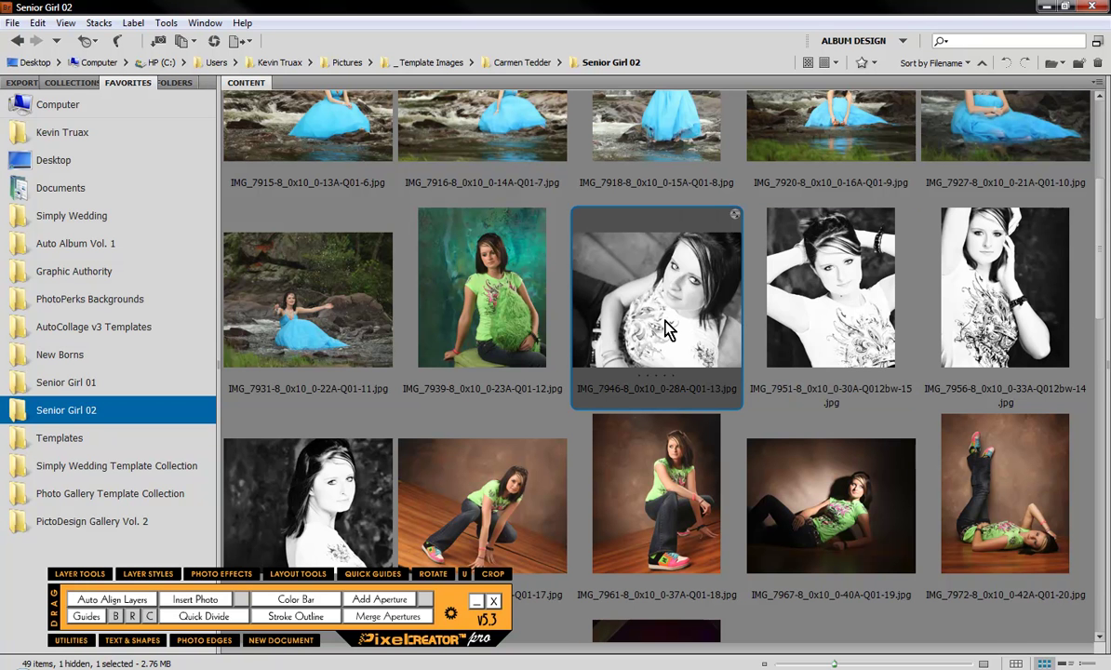
pyautogui.keyDown('ctrl'); pyautogui.click(363, 493); pyautogui.keyUp('ctrl')
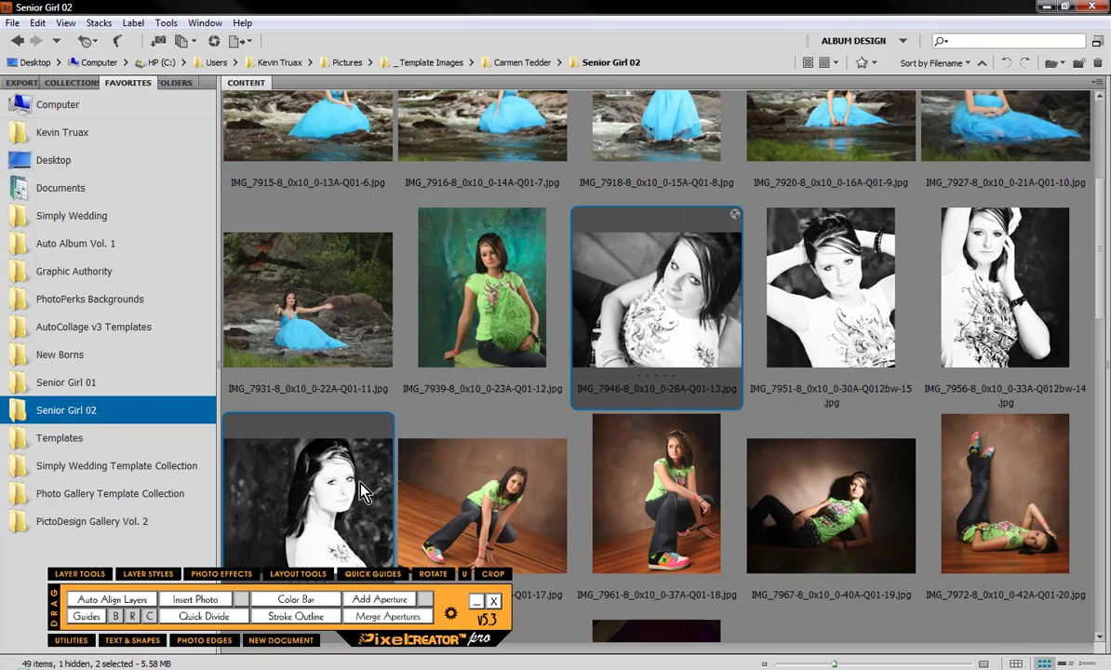
pyautogui.click(649, 241)
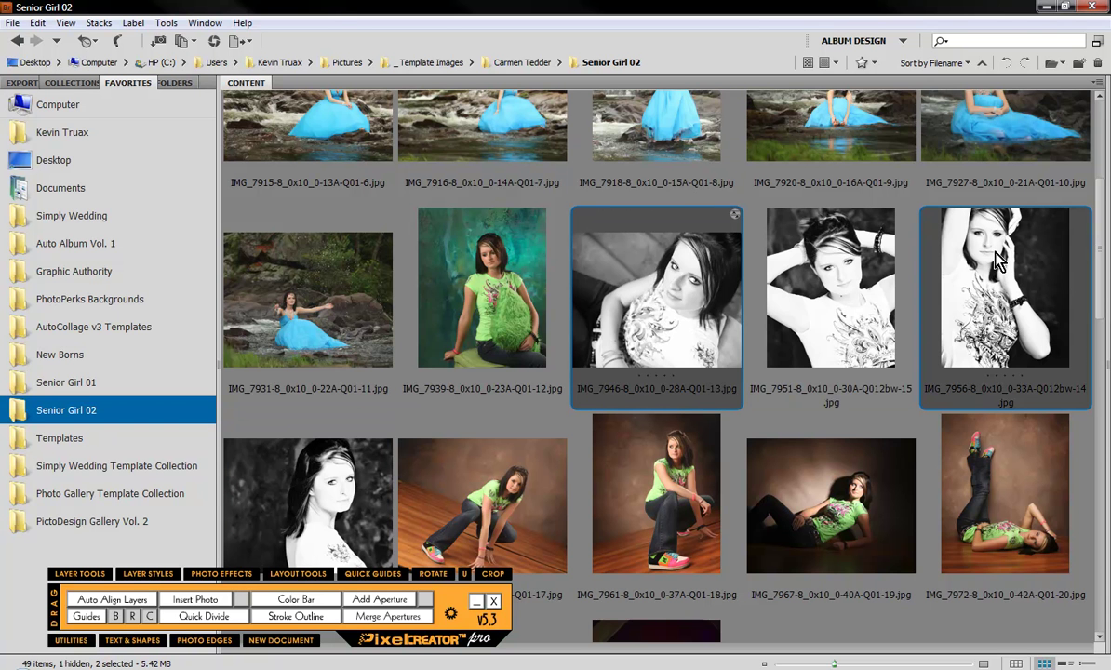
pyautogui.keyDown('ctrl'); pyautogui.click(313, 508); pyautogui.keyUp('ctrl')
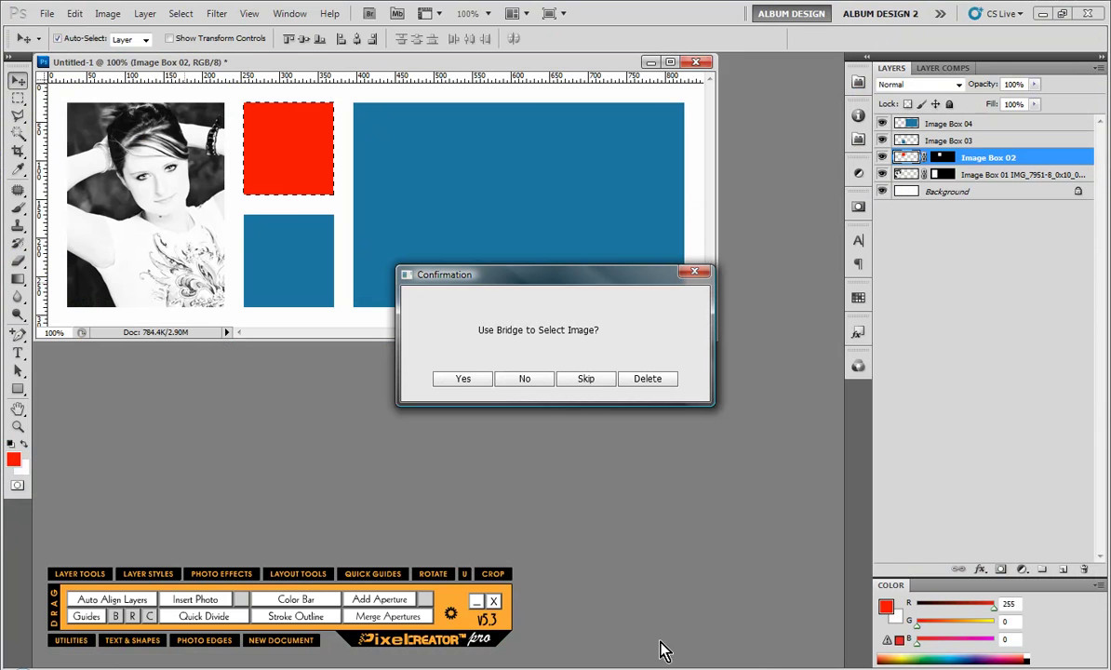
# Place the Bridge portraits in Image Boxes 02 and 03, nudging and committing each, then resize the document window
pyautogui.click(463, 379)
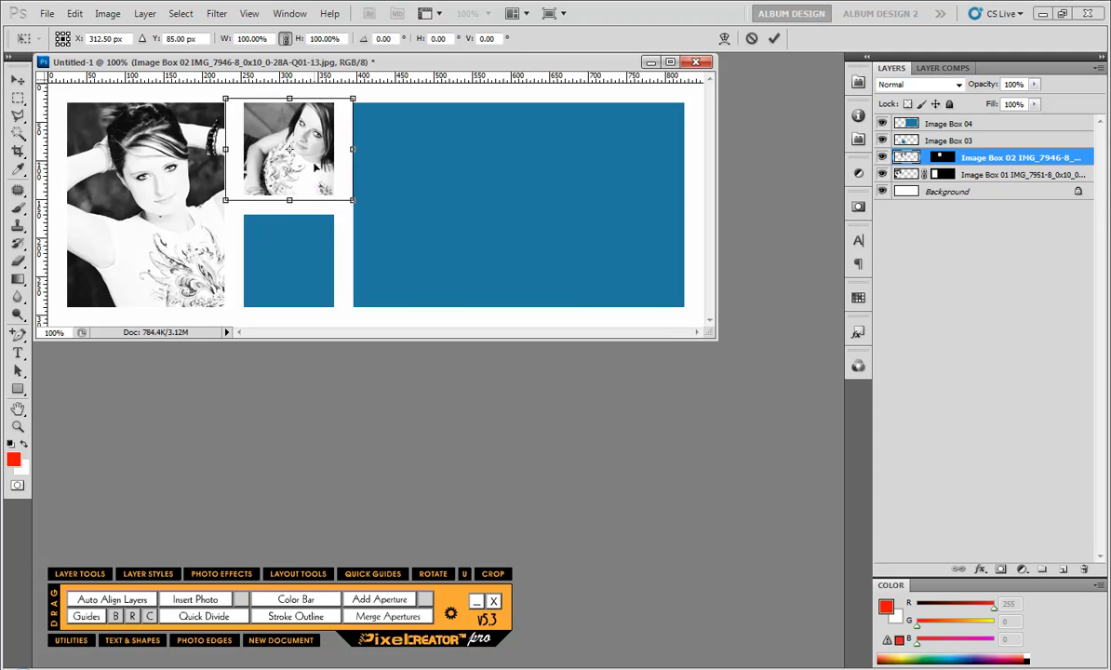
pyautogui.moveTo(313, 171); pyautogui.dragTo(302, 169)
pyautogui.press('Return')
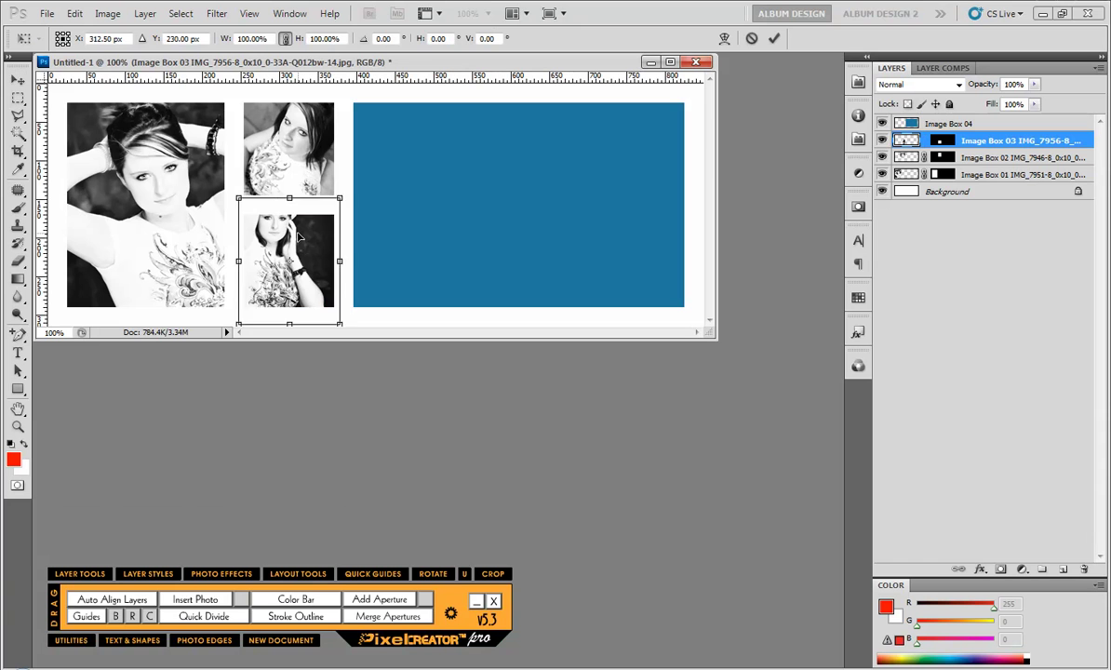
pyautogui.moveTo(295, 245)
pyautogui.mouseDown()
pyautogui.moveTo(287, 220)
pyautogui.moveTo(300, 246)
pyautogui.mouseUp()
pyautogui.press('Return')
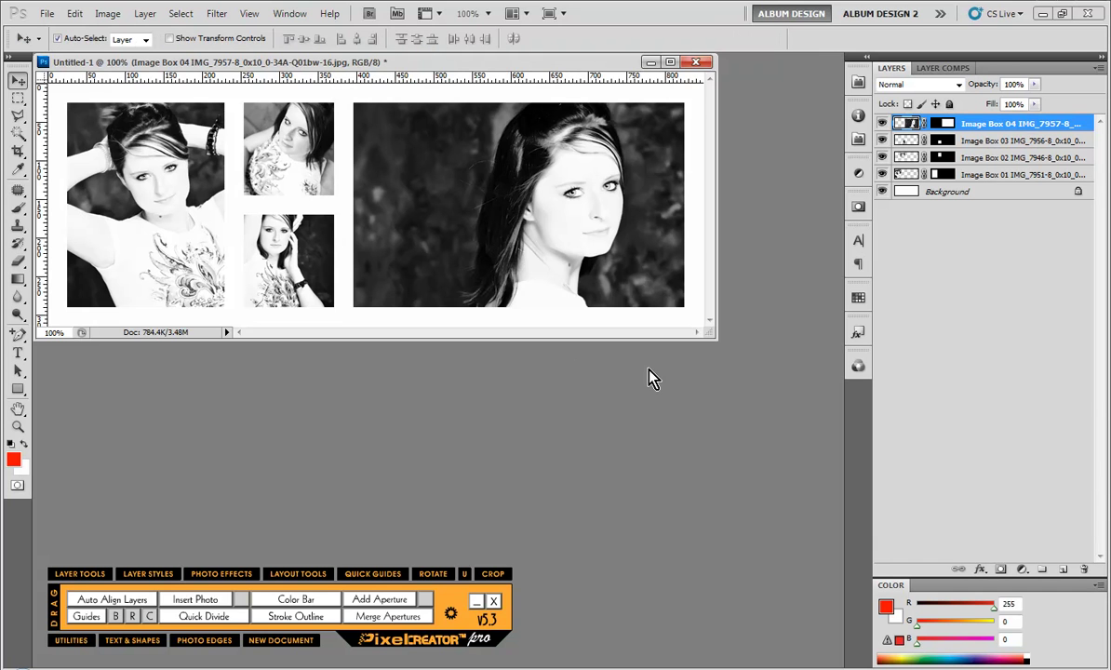
pyautogui.moveTo(709, 332); pyautogui.dragTo(782, 379)
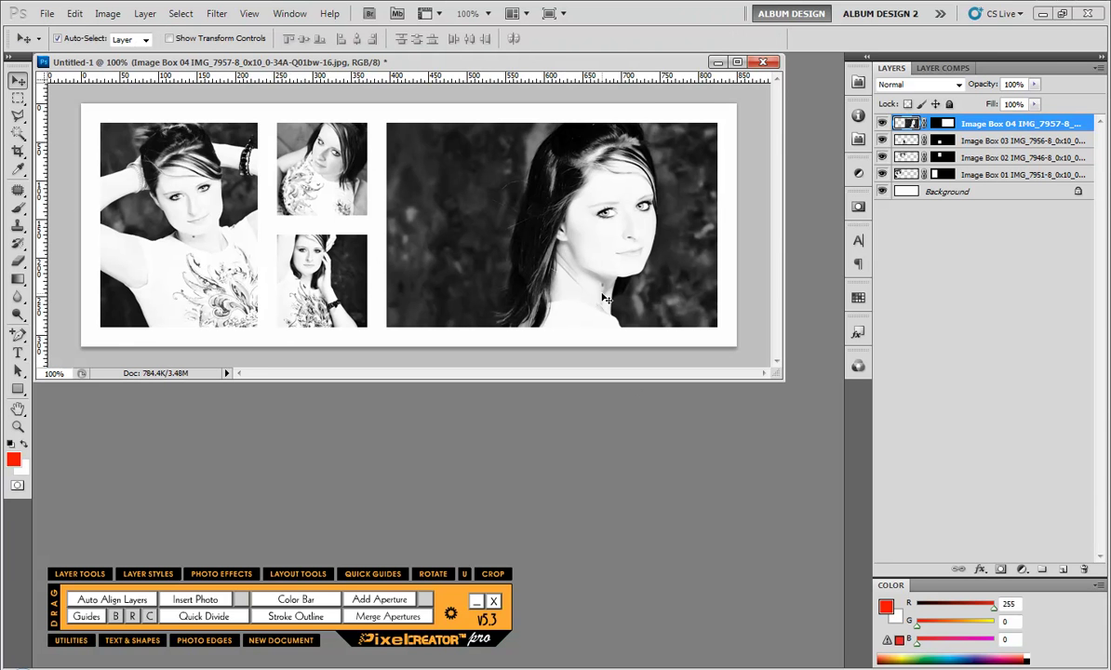
pyautogui.scroll(1, 540, 240)
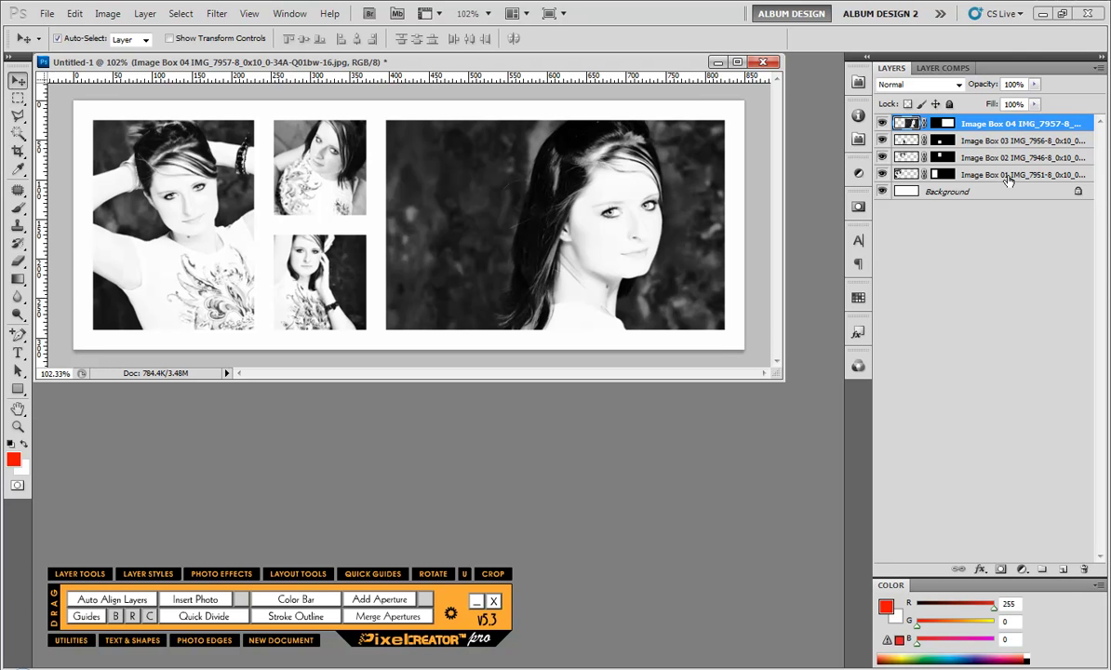
pyautogui.click(942, 174)
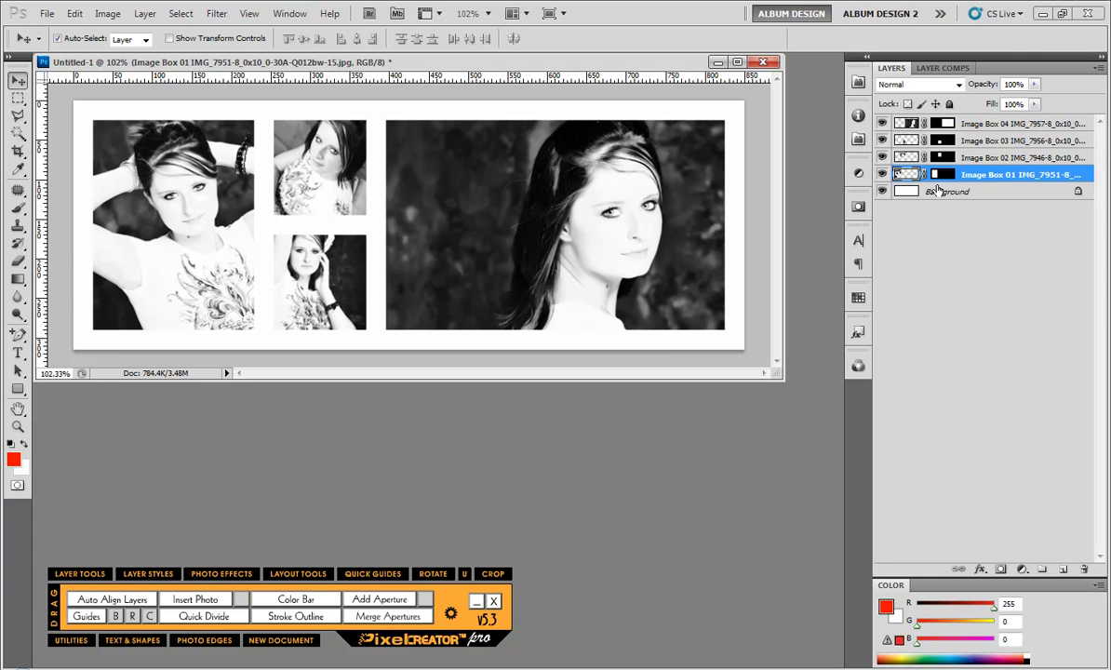
pyautogui.click(882, 174)
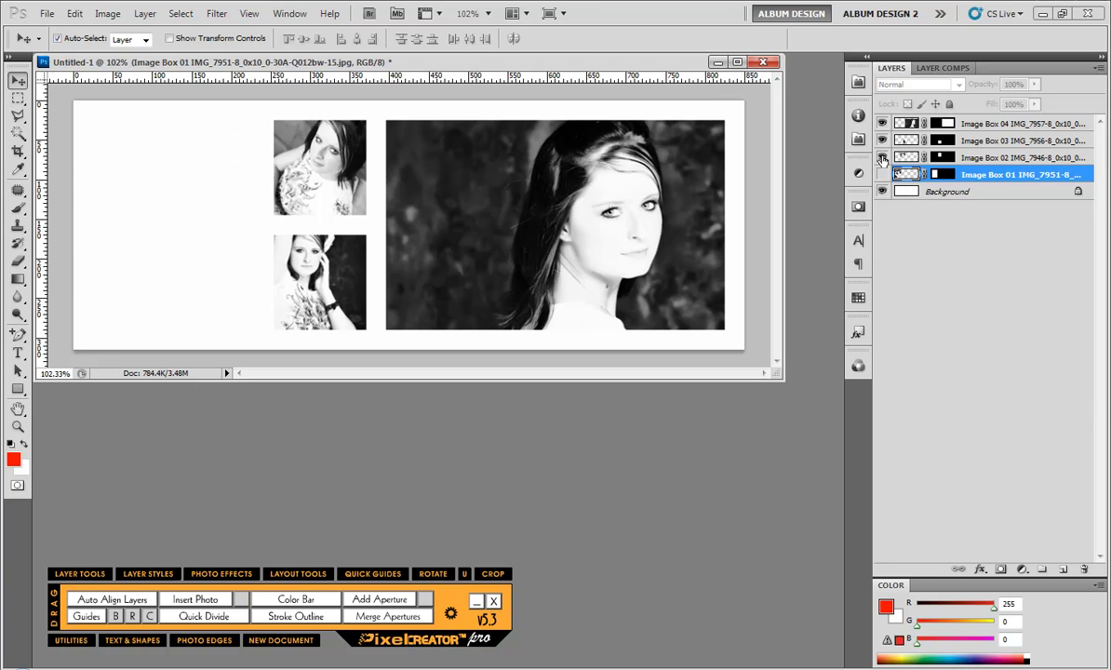
pyautogui.click(883, 142)
pyautogui.click(882, 157)
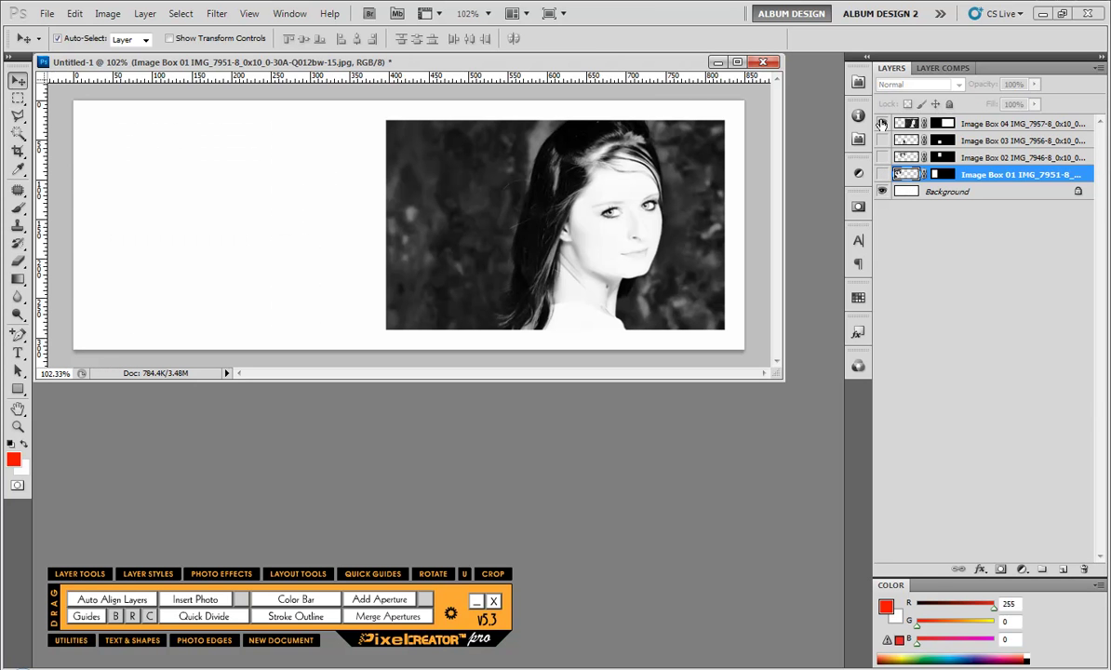
pyautogui.click(883, 124)
pyautogui.click(883, 123)
pyautogui.click(882, 141)
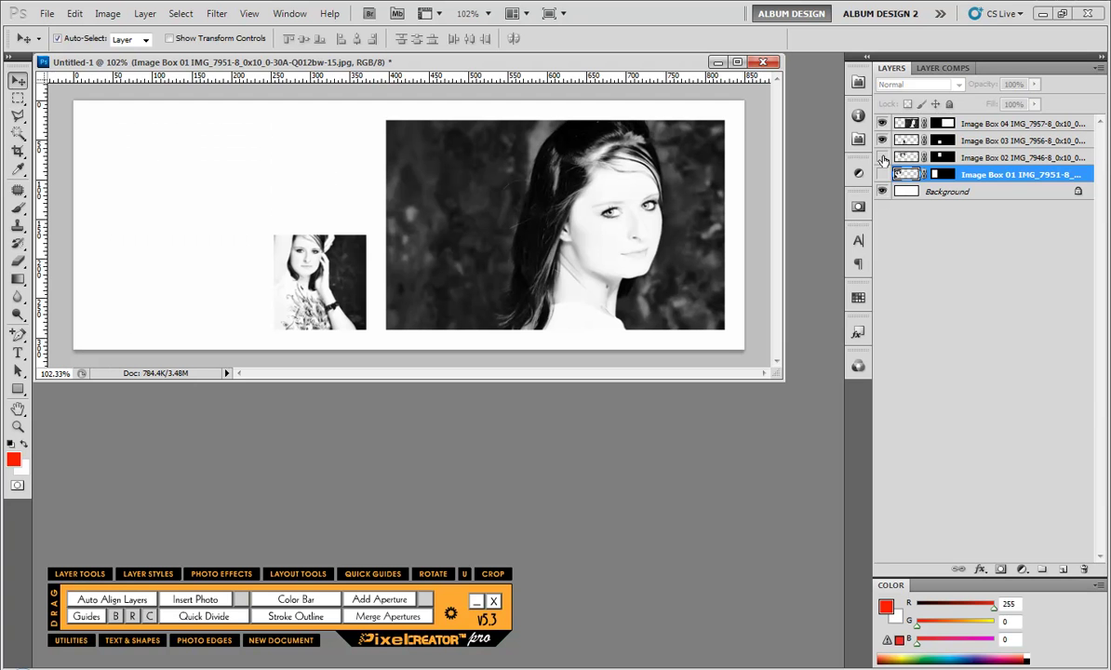
pyautogui.click(883, 157)
pyautogui.click(882, 174)
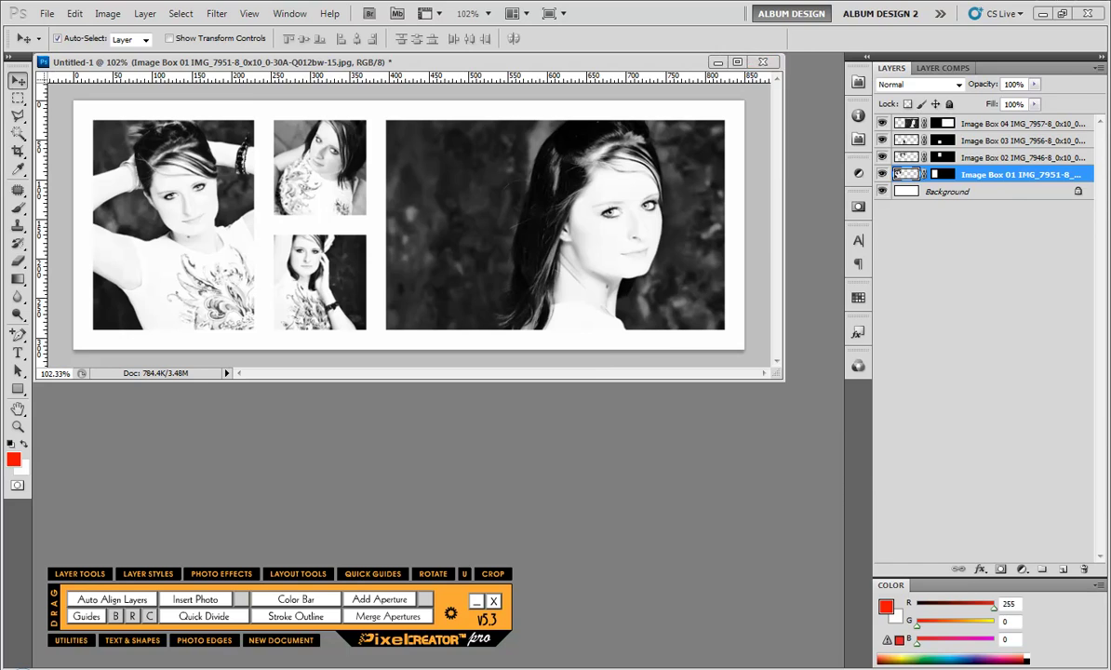
pyautogui.hotkey('alt', 'Tab')
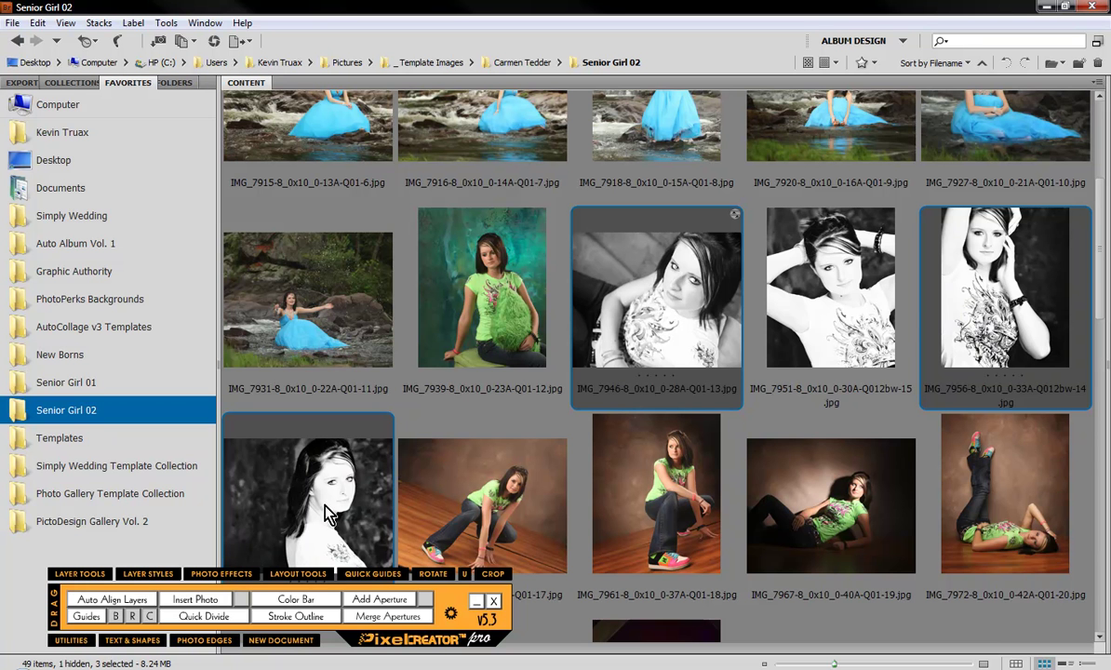
# Reorder the Bridge thumbnails, moving IMG_7956 to the third slot and the reclining portrait between IMG_7951 and IMG_7957
pyautogui.click(774, 427)
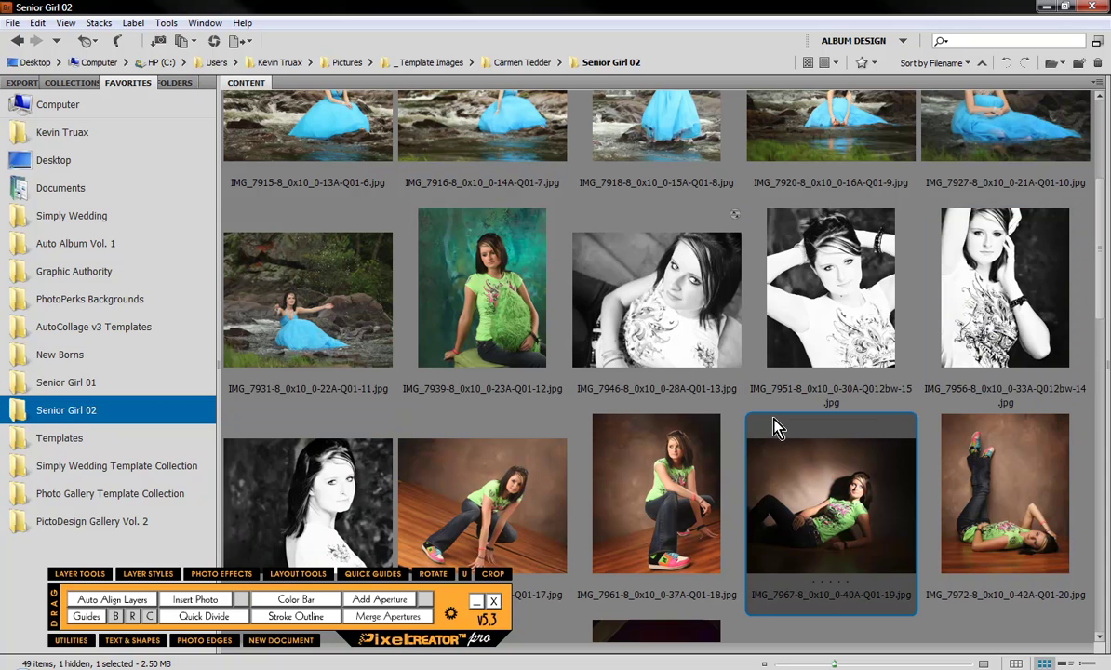
pyautogui.click(996, 284)
pyautogui.moveTo(1031, 263); pyautogui.dragTo(591, 272)
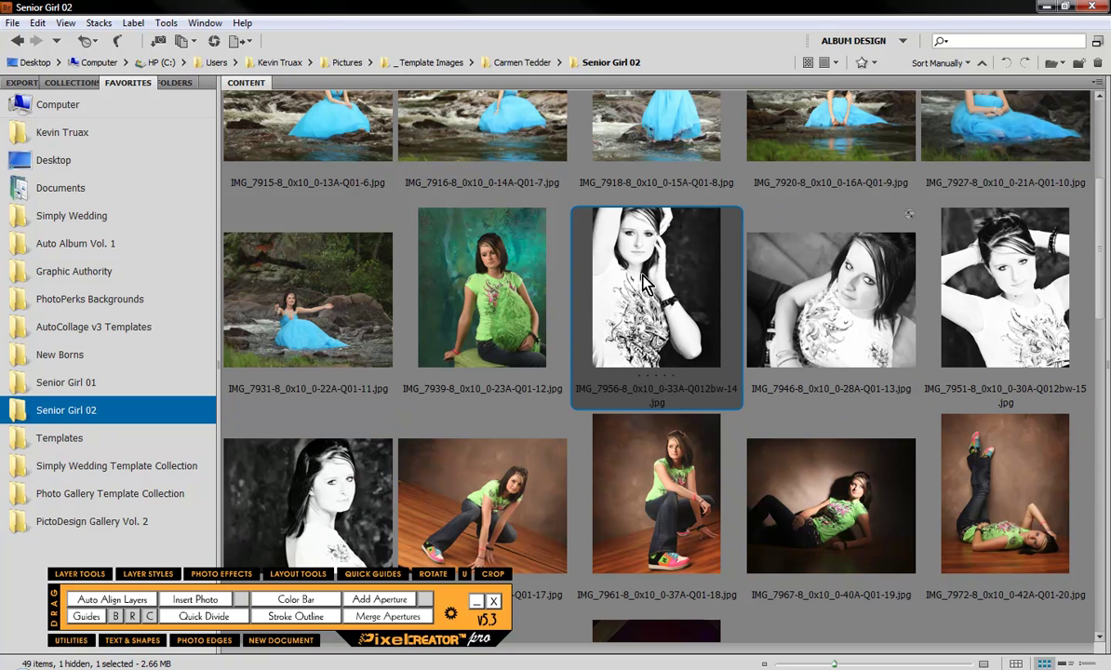
pyautogui.click(769, 272)
pyautogui.click(346, 482)
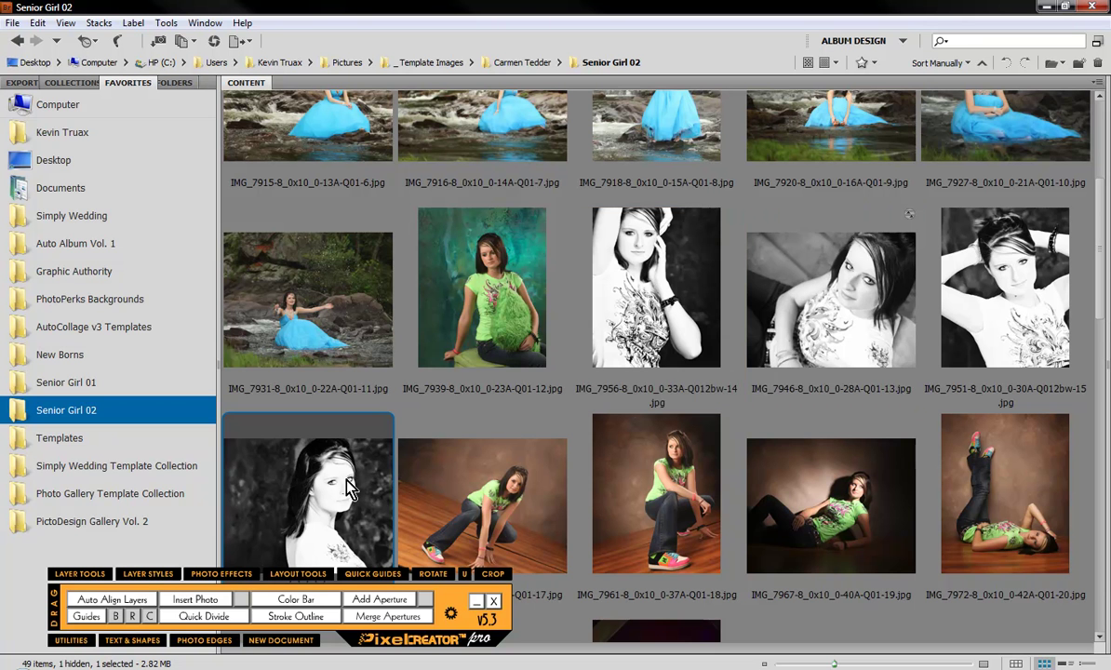
pyautogui.moveTo(848, 300); pyautogui.dragTo(363, 479)
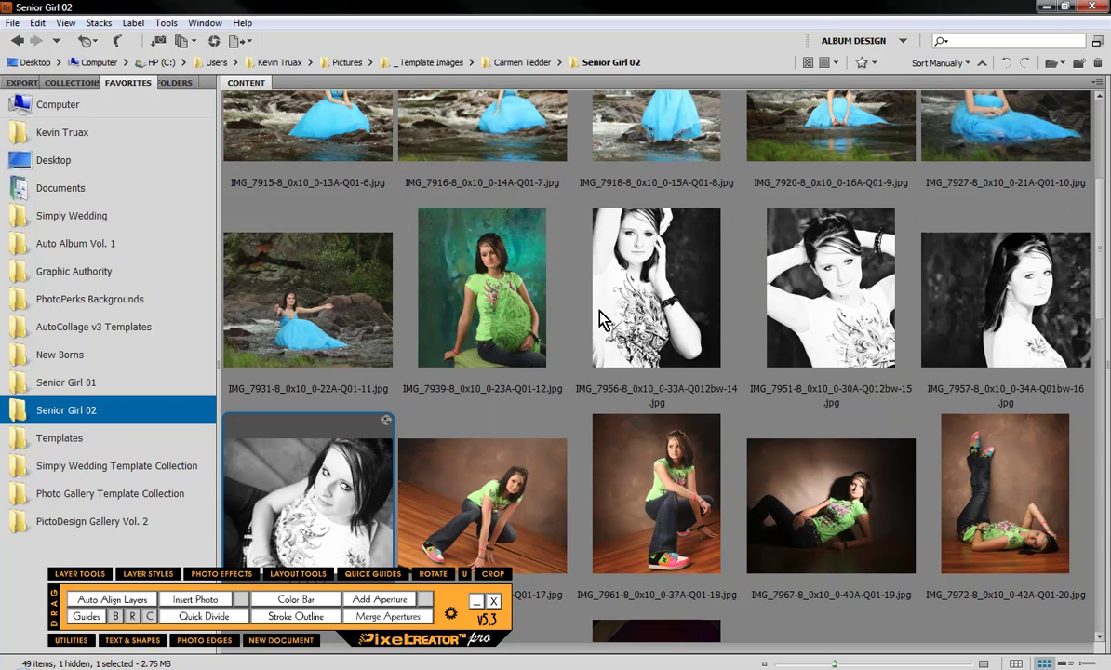
pyautogui.moveTo(339, 494); pyautogui.dragTo(933, 358)
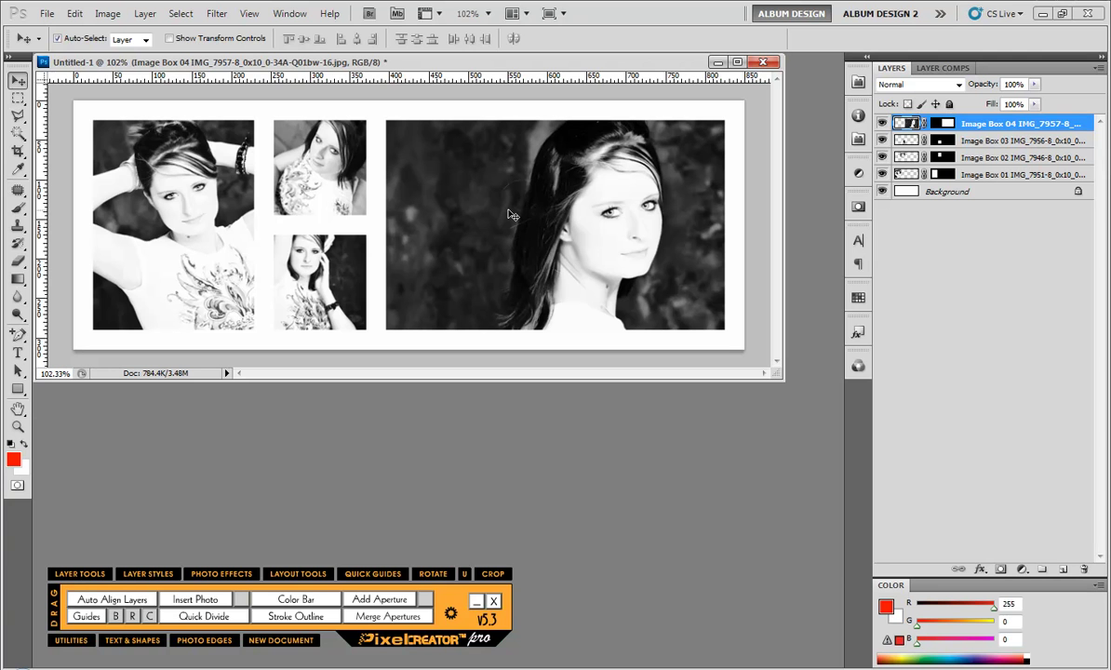
# Swap Image Boxes 02 and 04 with Swap Selected Images, committing both fits so reclining IMG_7946 fills the large box
pyautogui.keyDown('shift'); pyautogui.click(332, 168); pyautogui.keyUp('shift')
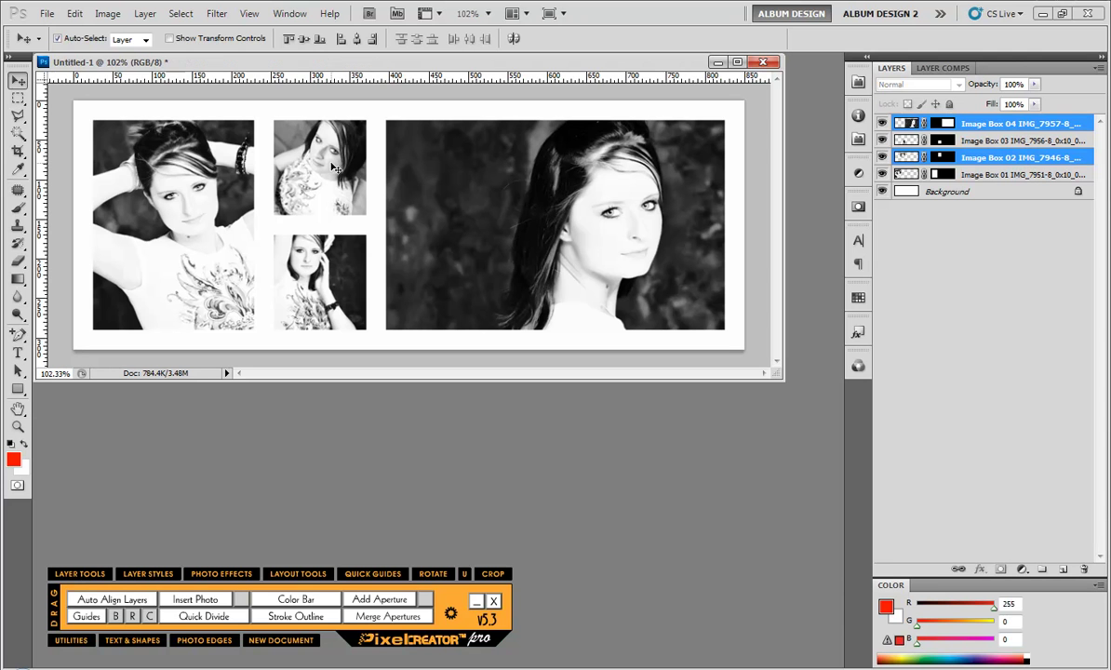
pyautogui.click(296, 574)
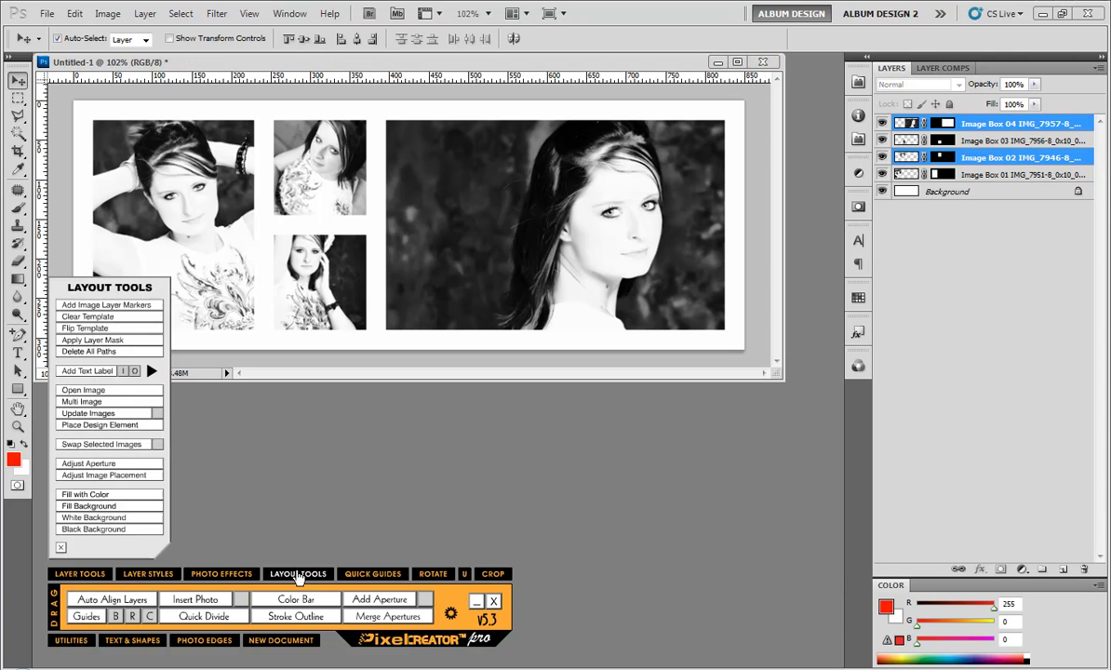
pyautogui.click(97, 447)
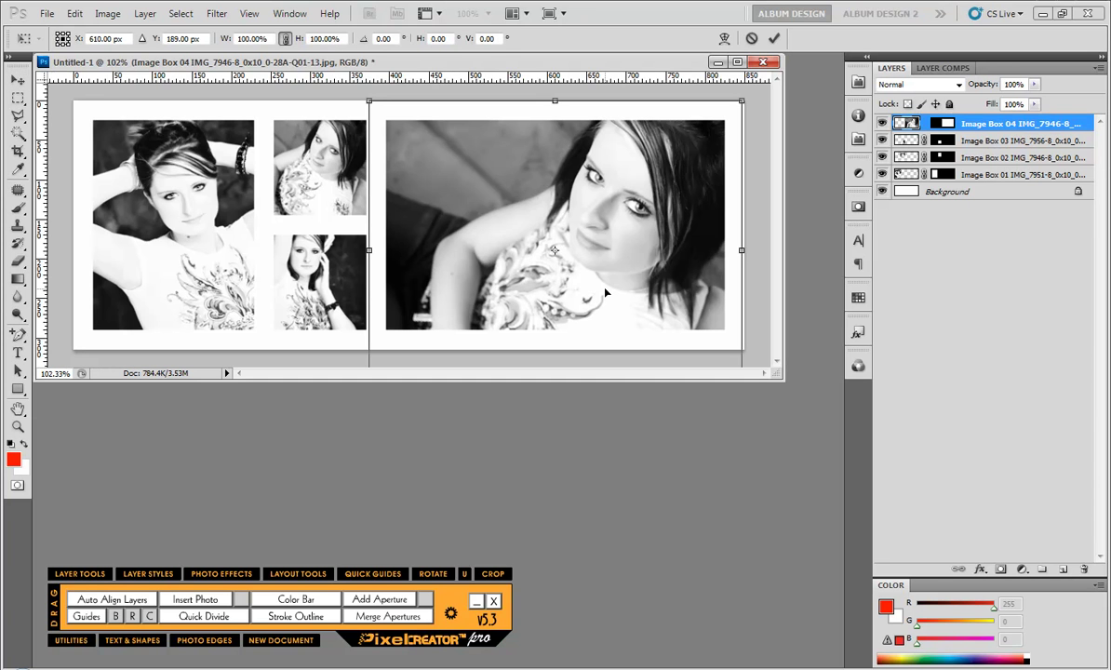
pyautogui.press('Return')
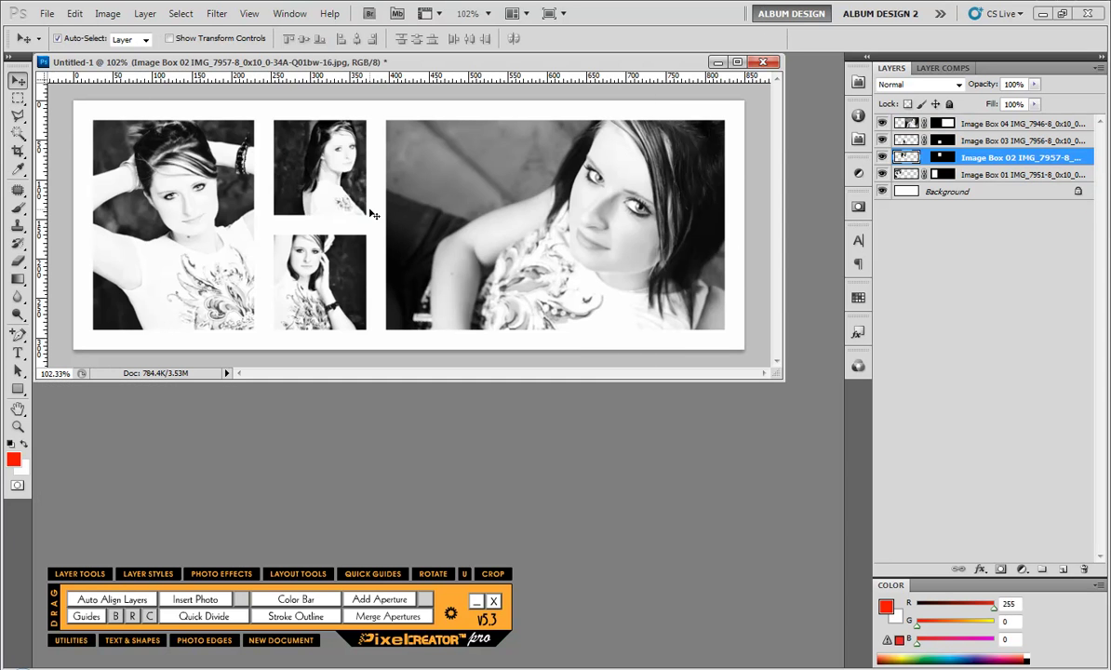
pyautogui.press('Return')
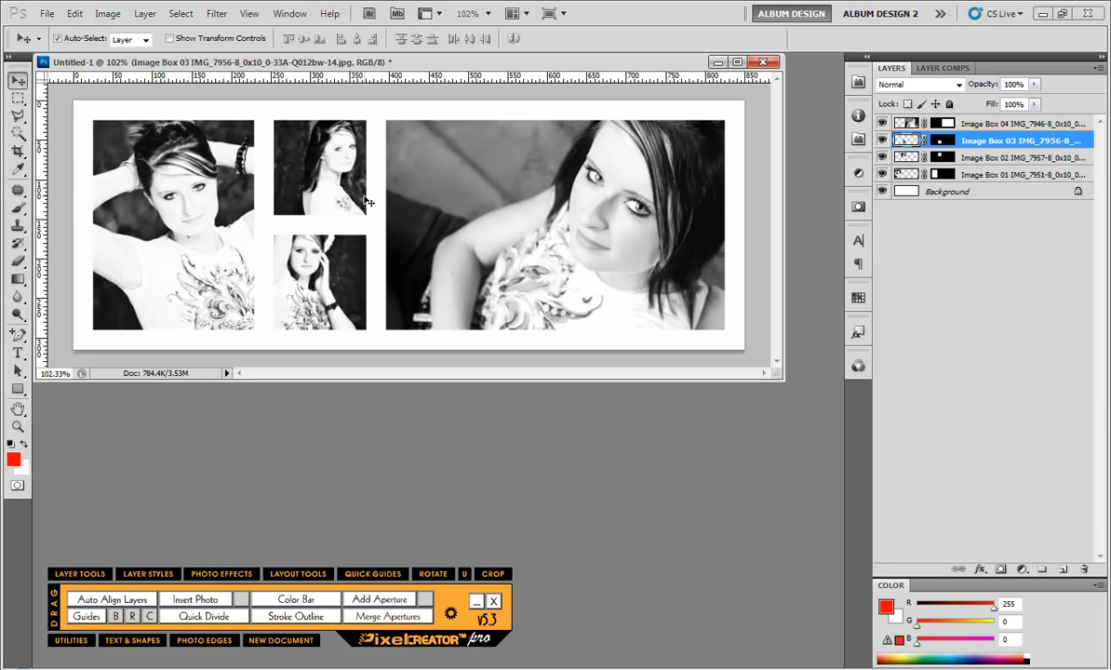
pyautogui.click(947, 195)
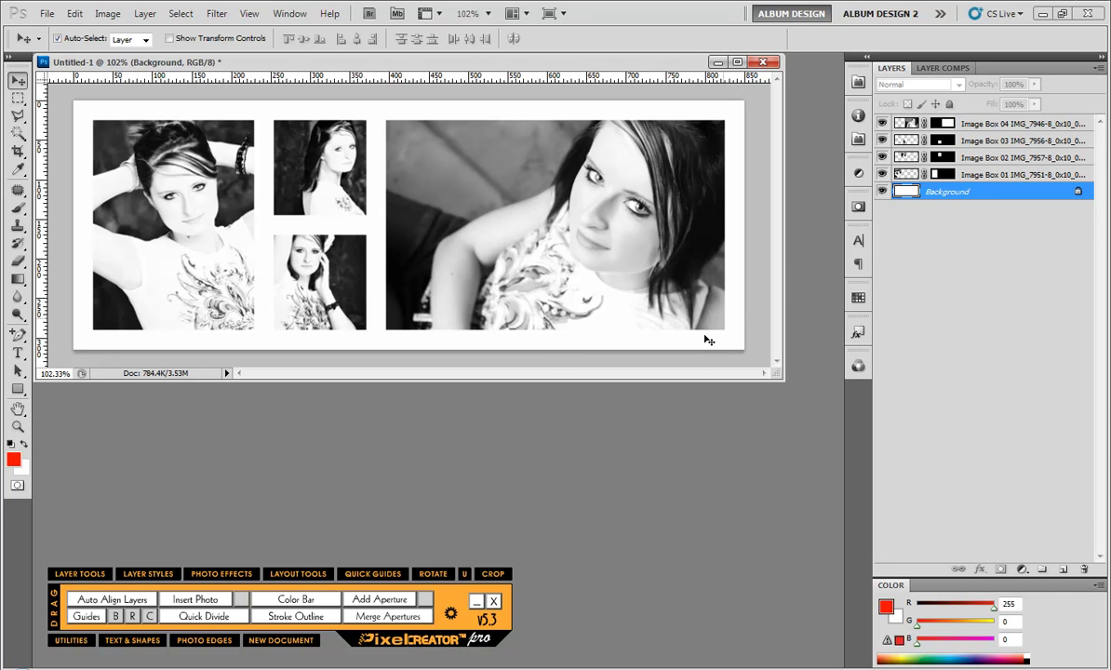
pyautogui.scroll(-1, 479, 309)
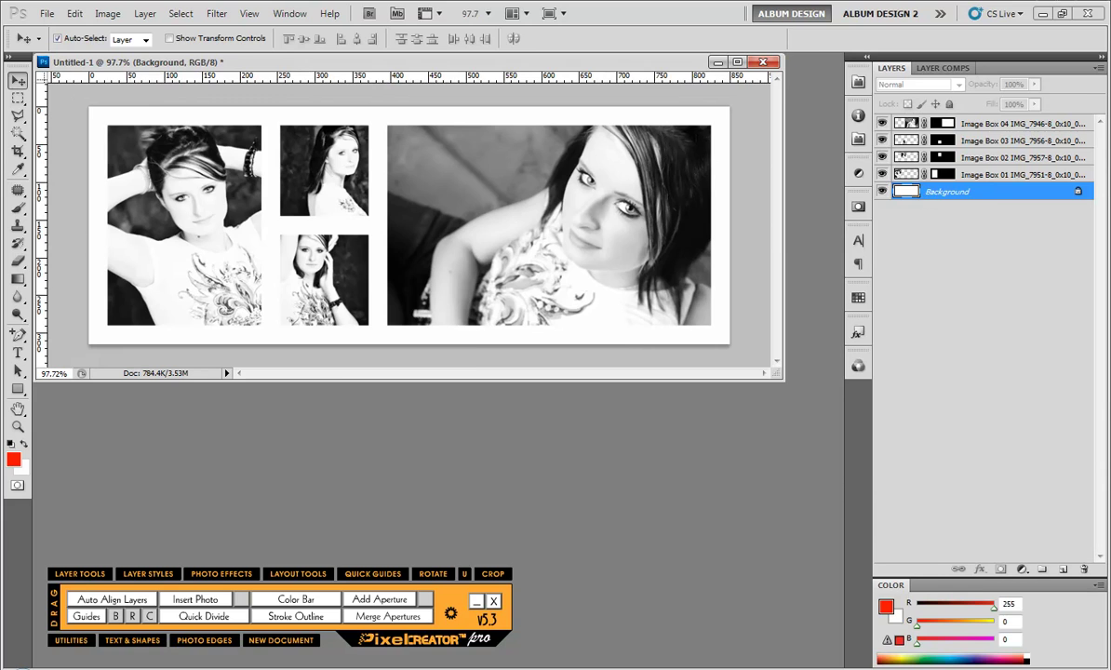
pyautogui.hotkey('alt', 'Tab')
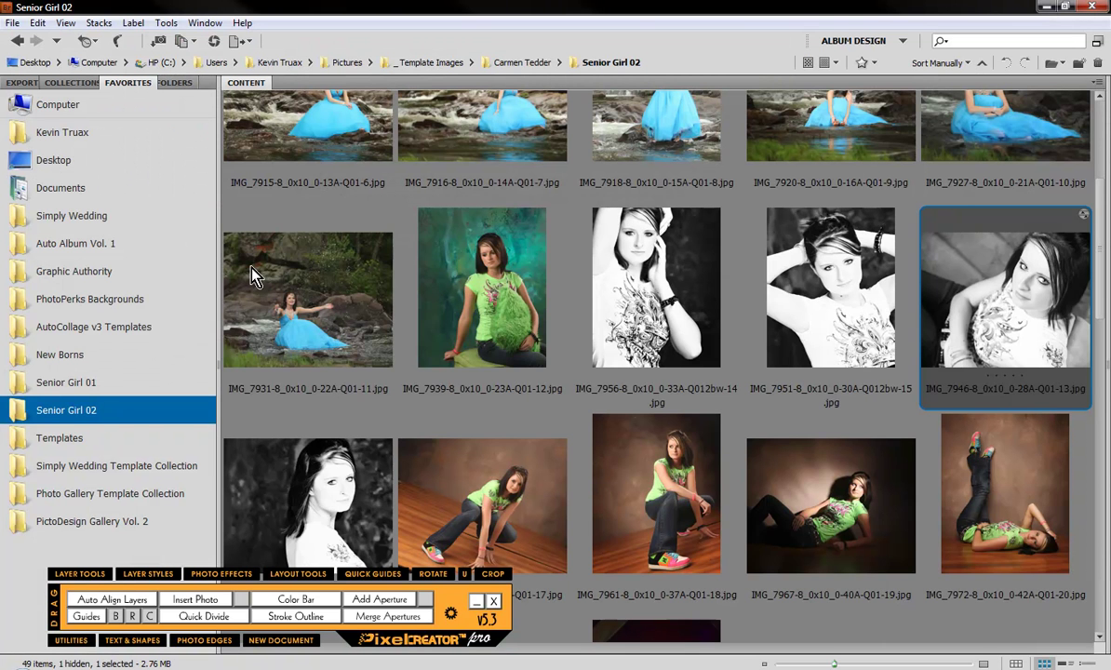
pyautogui.click(114, 298)
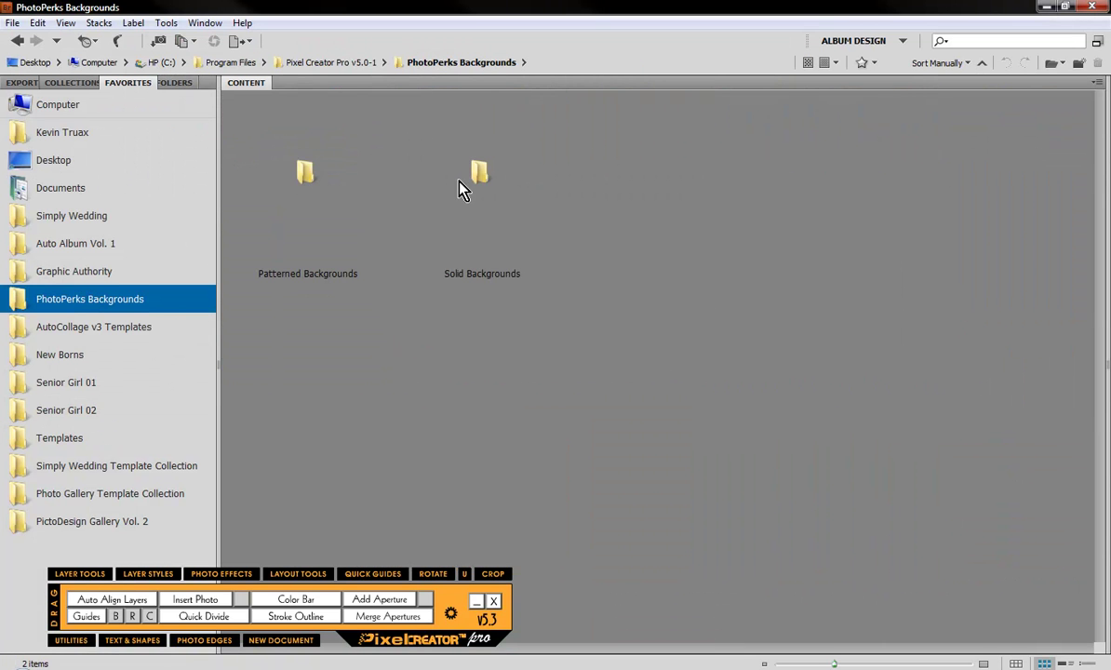
pyautogui.doubleClick(473, 177)
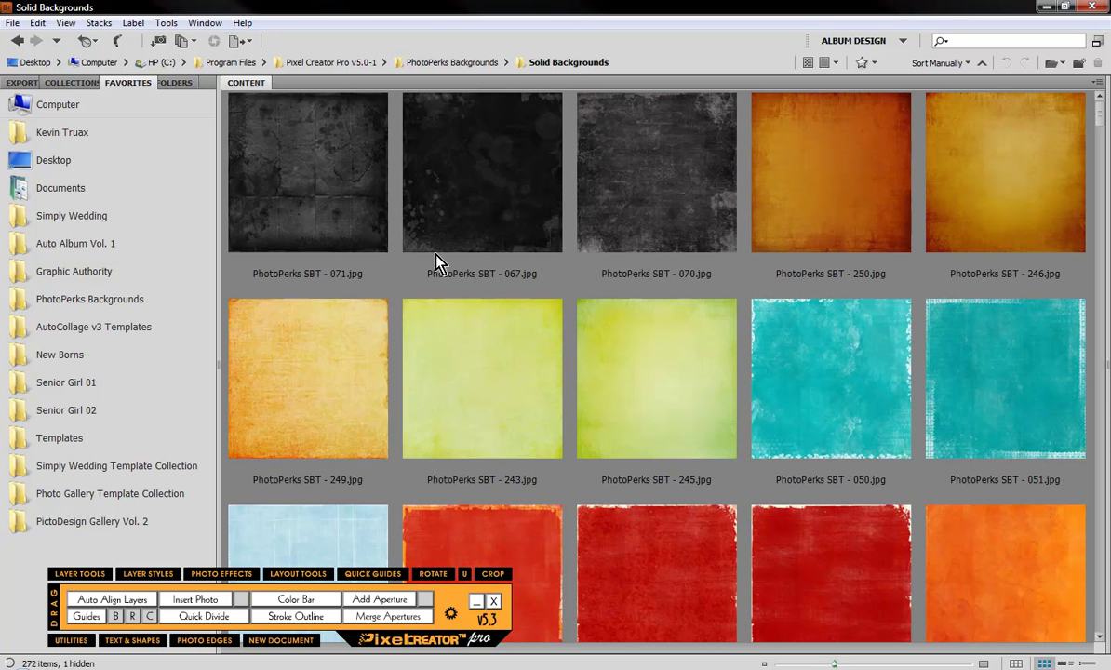
pyautogui.click(898, 355)
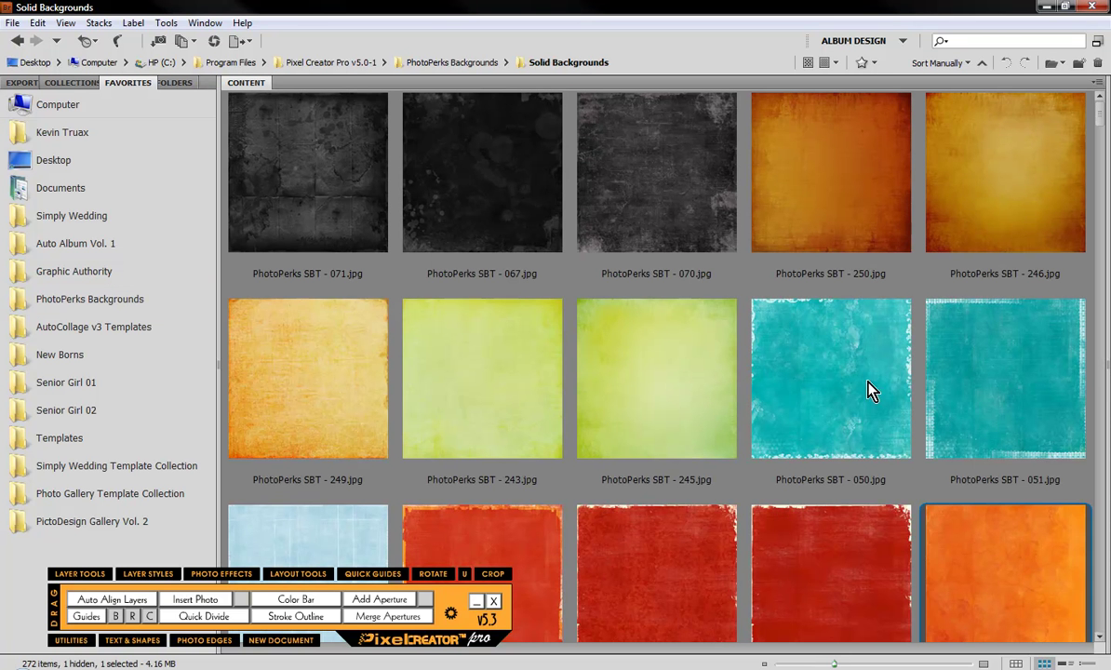
pyautogui.moveTo(812, 360); pyautogui.dragTo(717, 324)
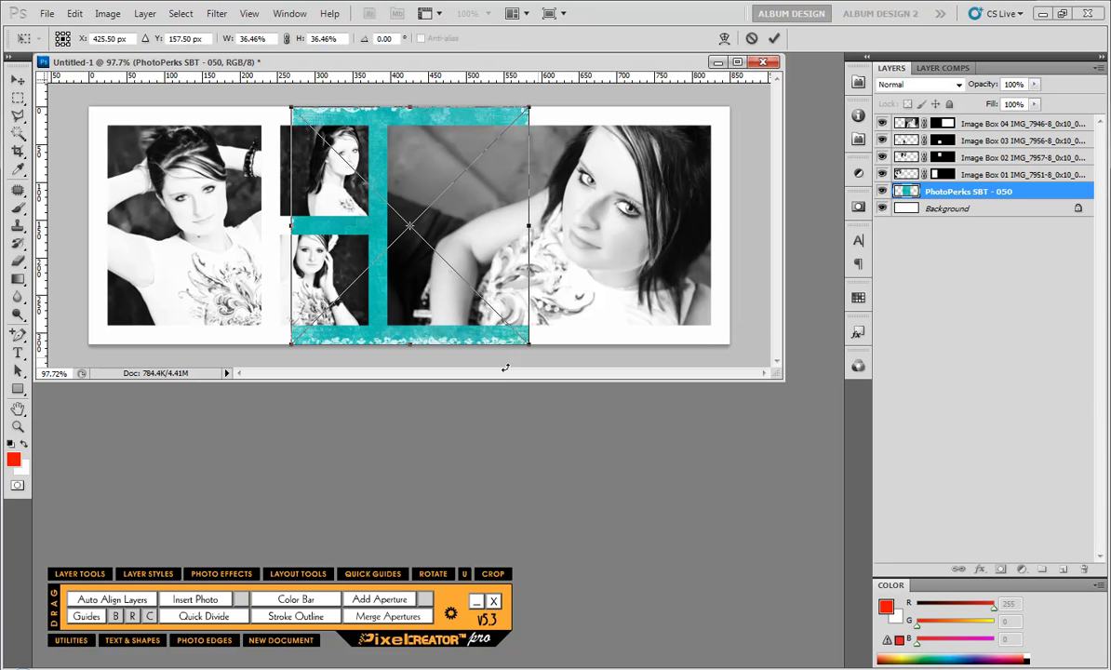
pyautogui.scroll(-2, 634, 251)
pyautogui.scroll(-1, 567, 268)
pyautogui.scroll(-1, 402, 113)
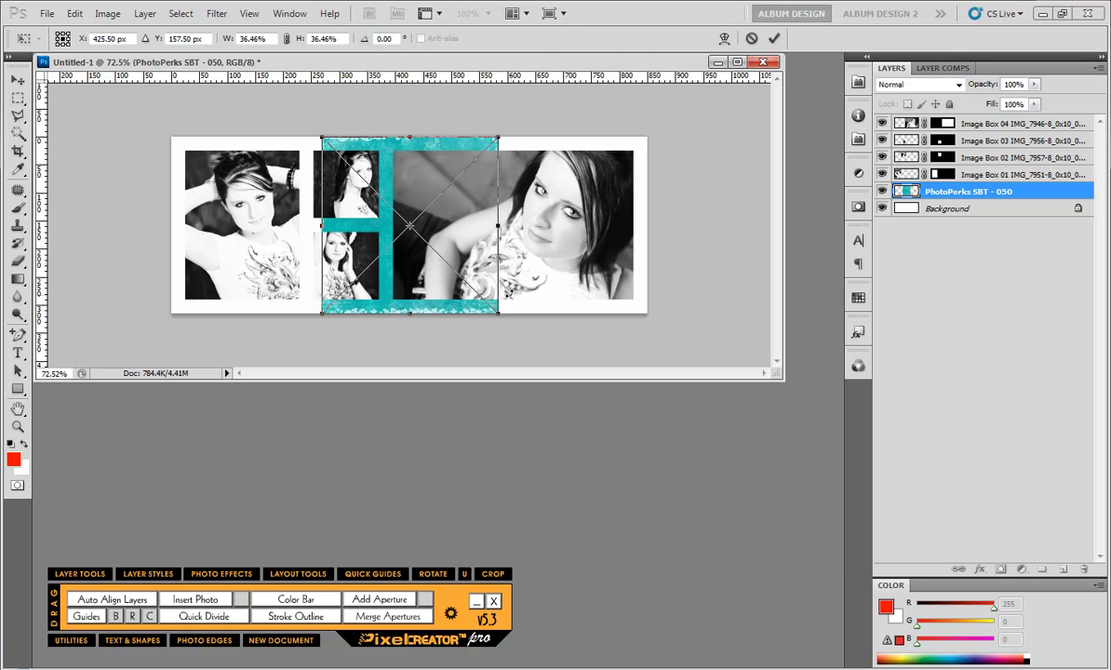
pyautogui.moveTo(502, 313); pyautogui.dragTo(712, 477)
pyautogui.moveTo(648, 313); pyautogui.dragTo(486, 247)
pyautogui.moveTo(557, 111); pyautogui.dragTo(651, 112)
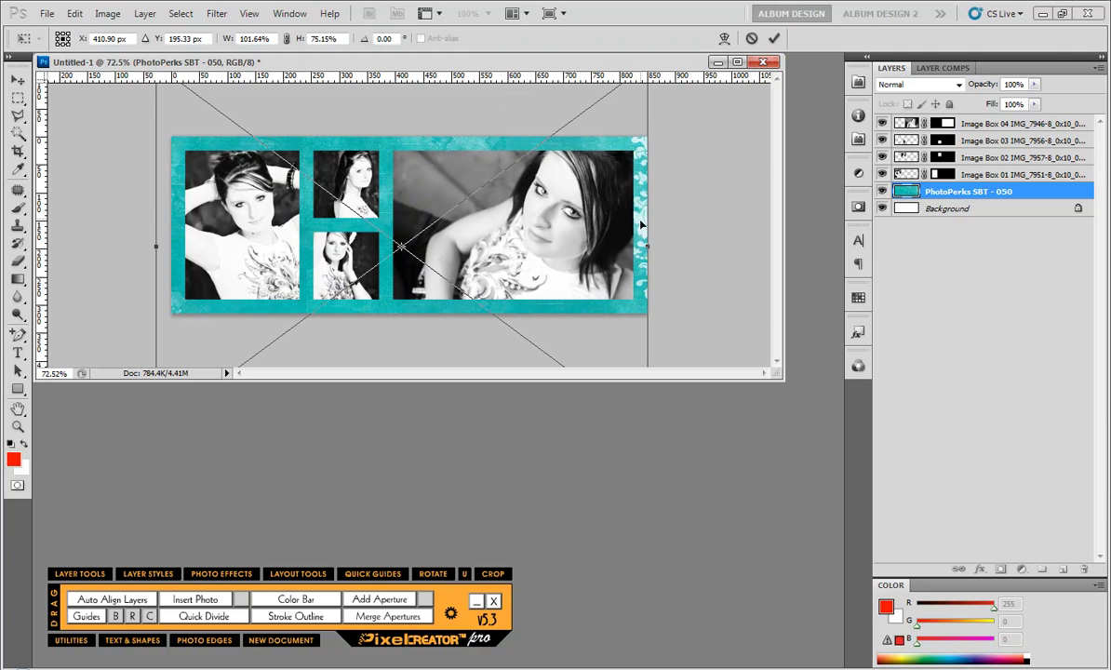
pyautogui.hotkey('ctrl', '0')
pyautogui.hotkey('ctrl', '-')
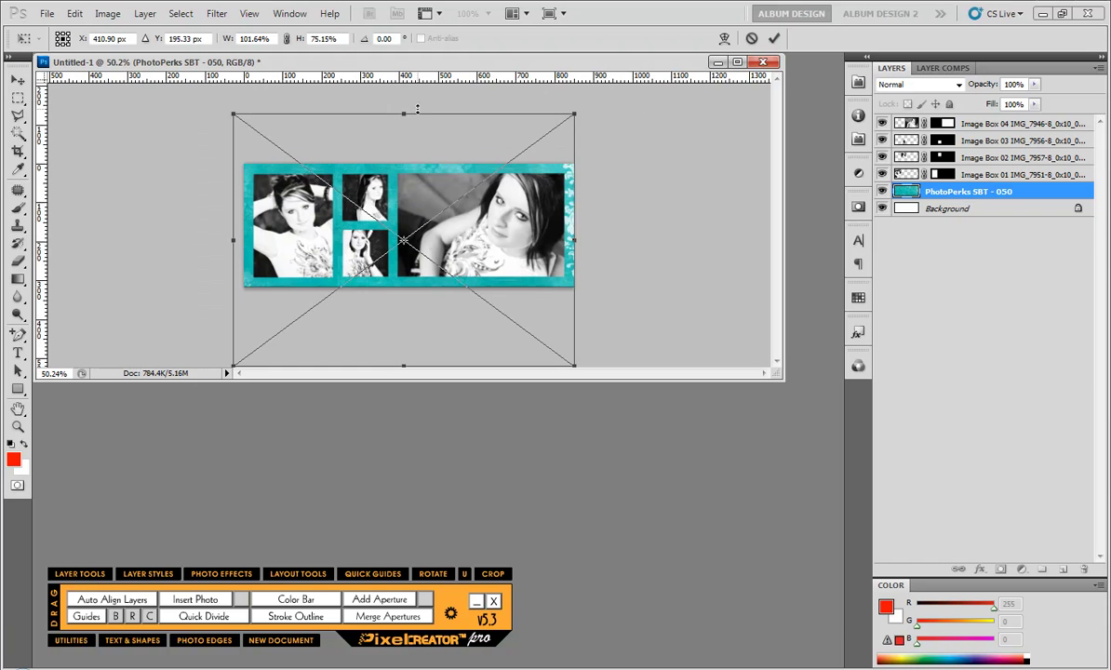
pyautogui.moveTo(403, 114); pyautogui.dragTo(404, 69)
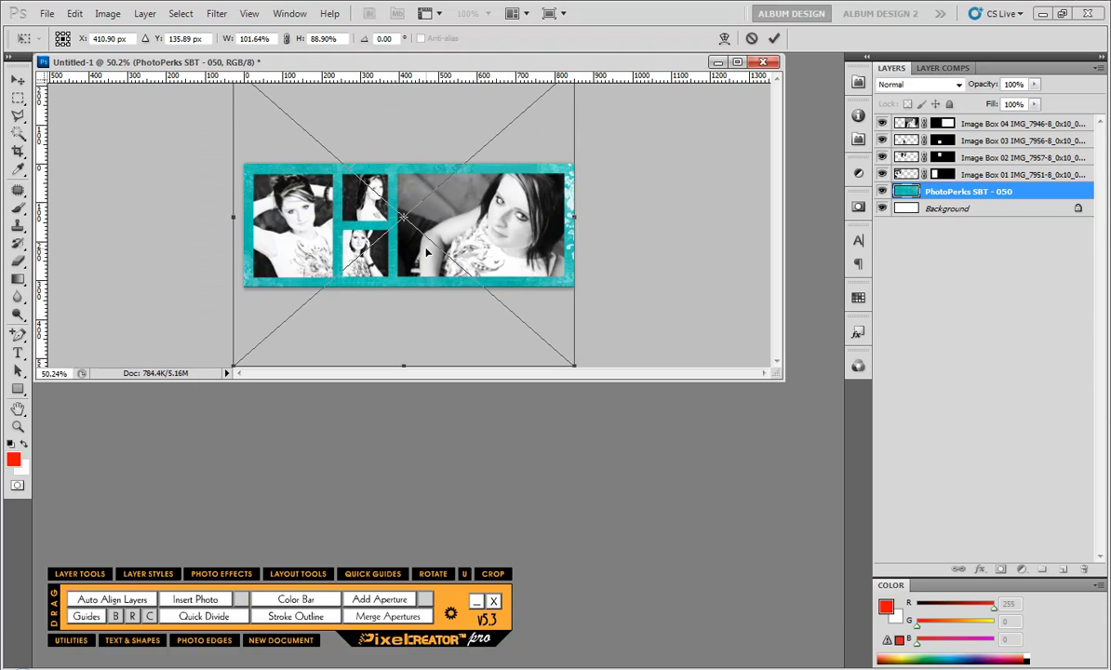
pyautogui.doubleClick(401, 216)
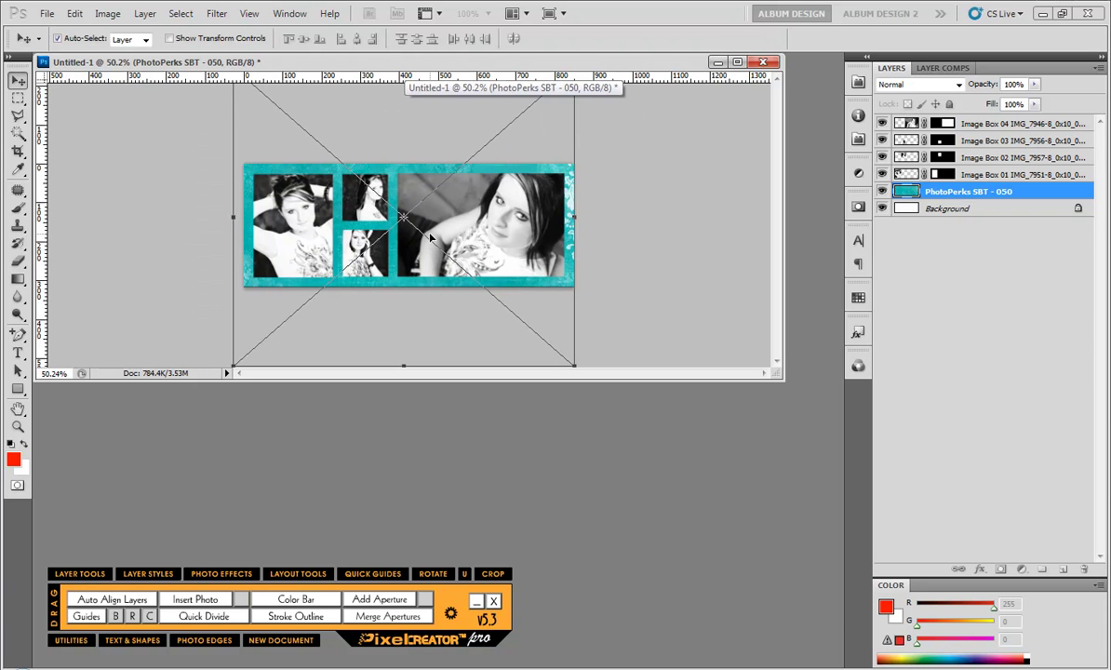
pyautogui.scroll(3, 451, 237)
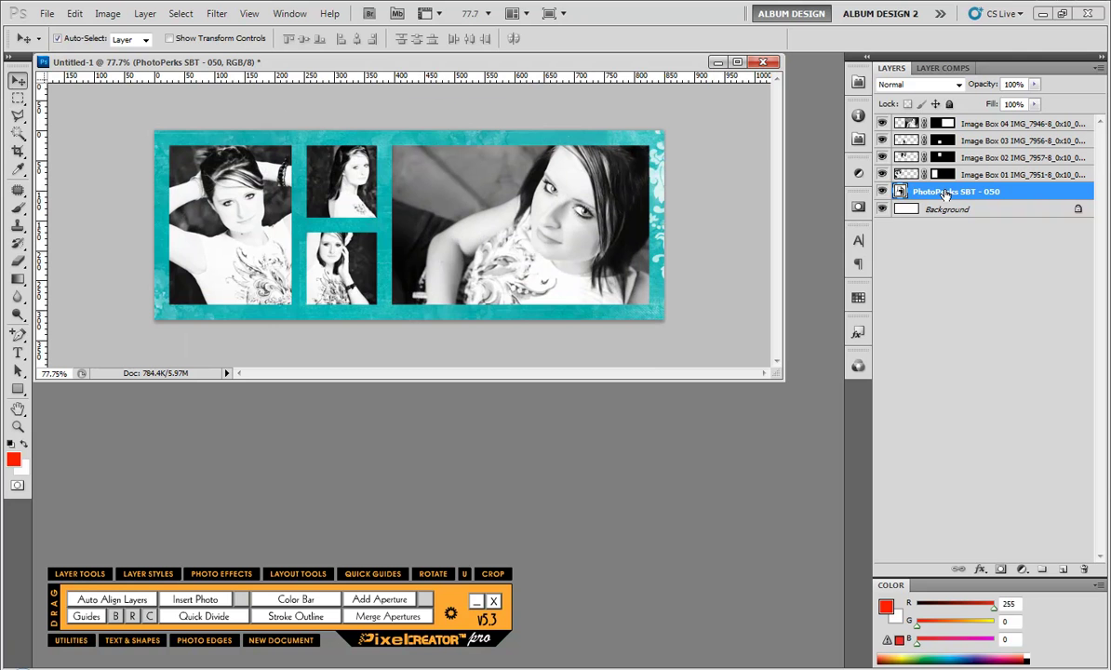
pyautogui.moveTo(892, 191); pyautogui.dragTo(1084, 569)
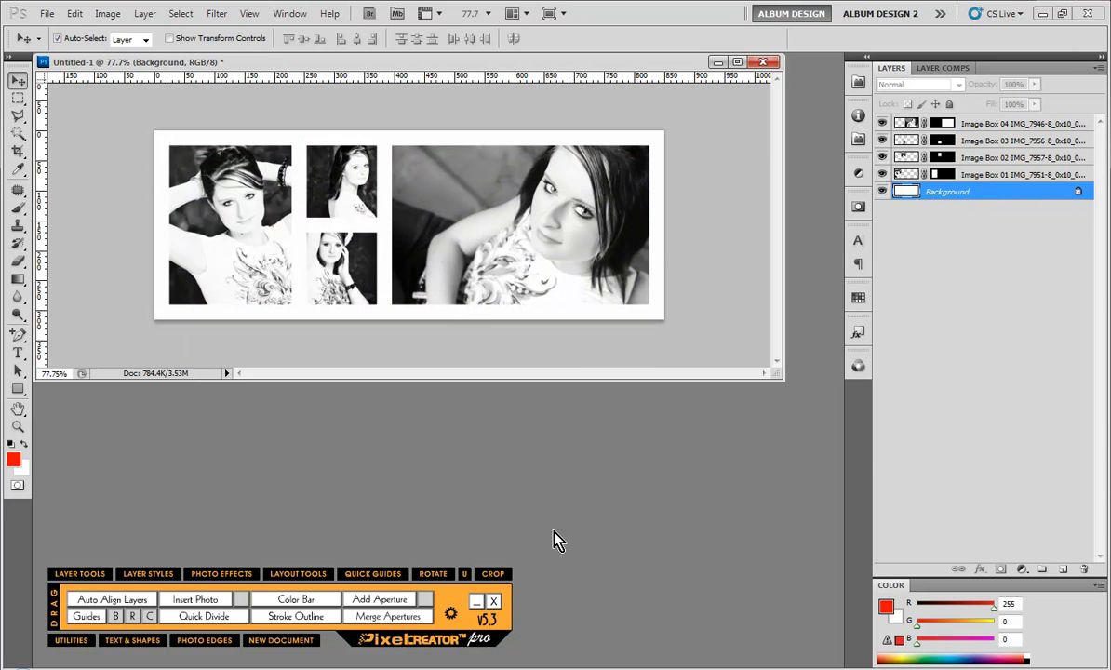
# Select the entire canvas with the Rectangular Marquee to place the teal SBT - 050 texture as Image Box 05
pyautogui.click(16, 98)
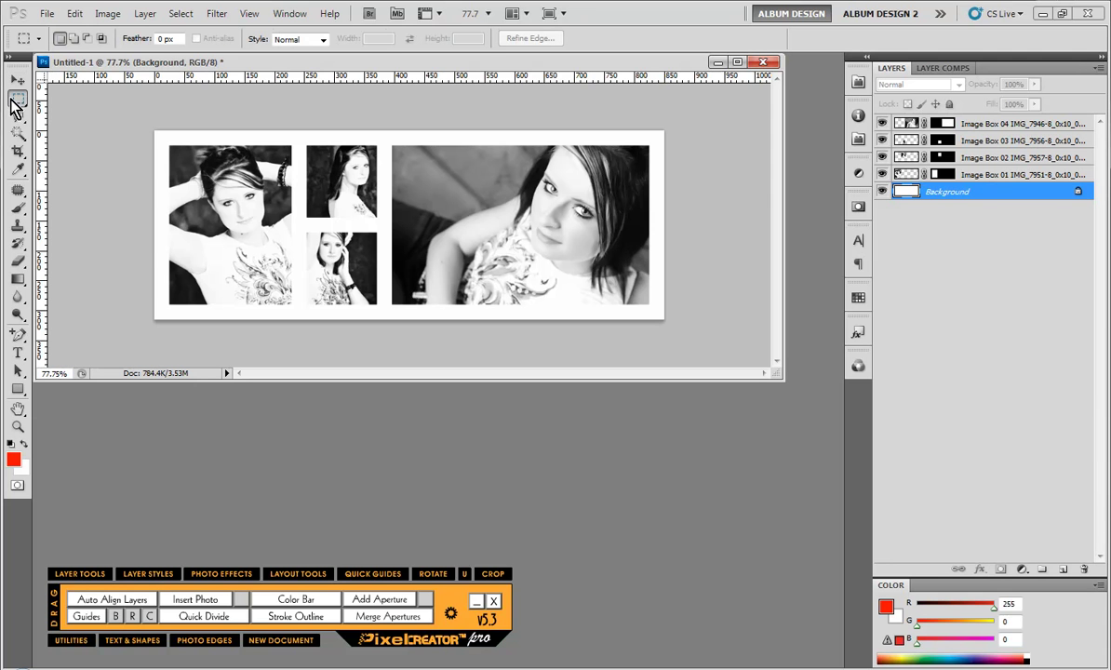
pyautogui.hotkey('ctrl', 'a')
pyautogui.hotkey('ctrl', 'd')
pyautogui.hotkey('ctrl', 'a')
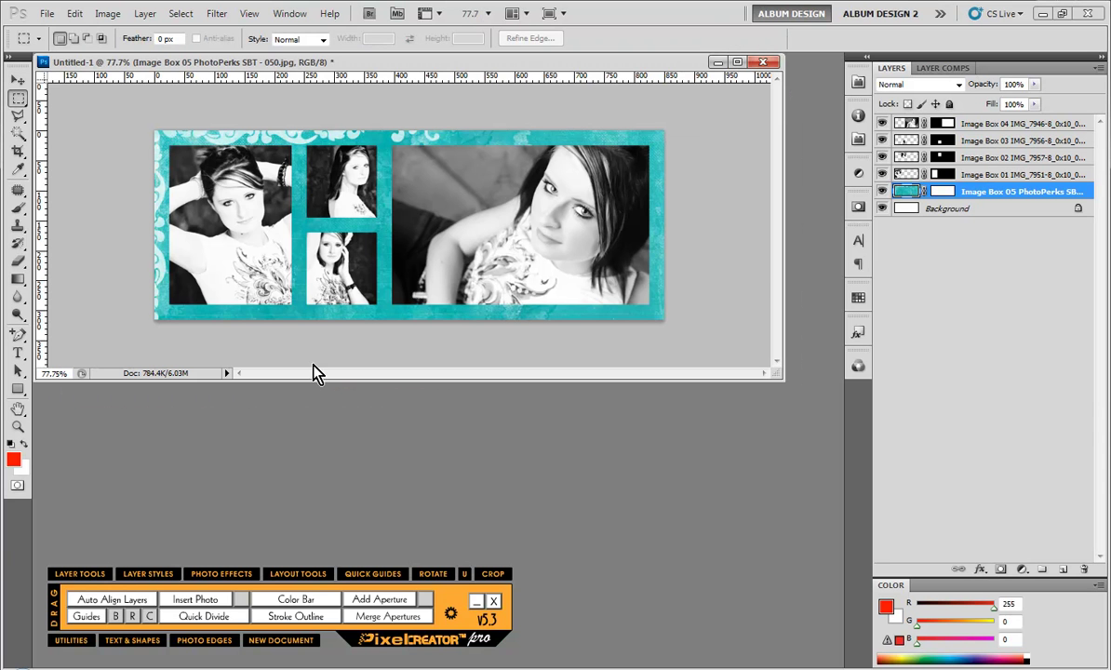
pyautogui.click(17, 81)
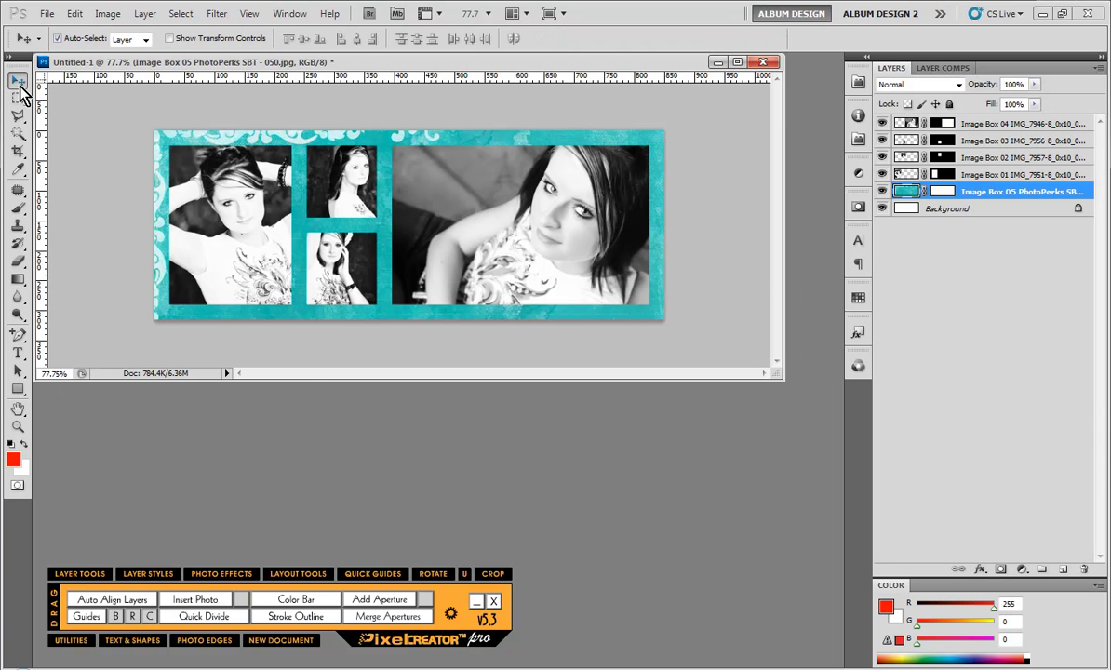
# Apply the white keyline stroke layer style to Image Box 01–04 together, then resize the document window
pyautogui.click(240, 230)
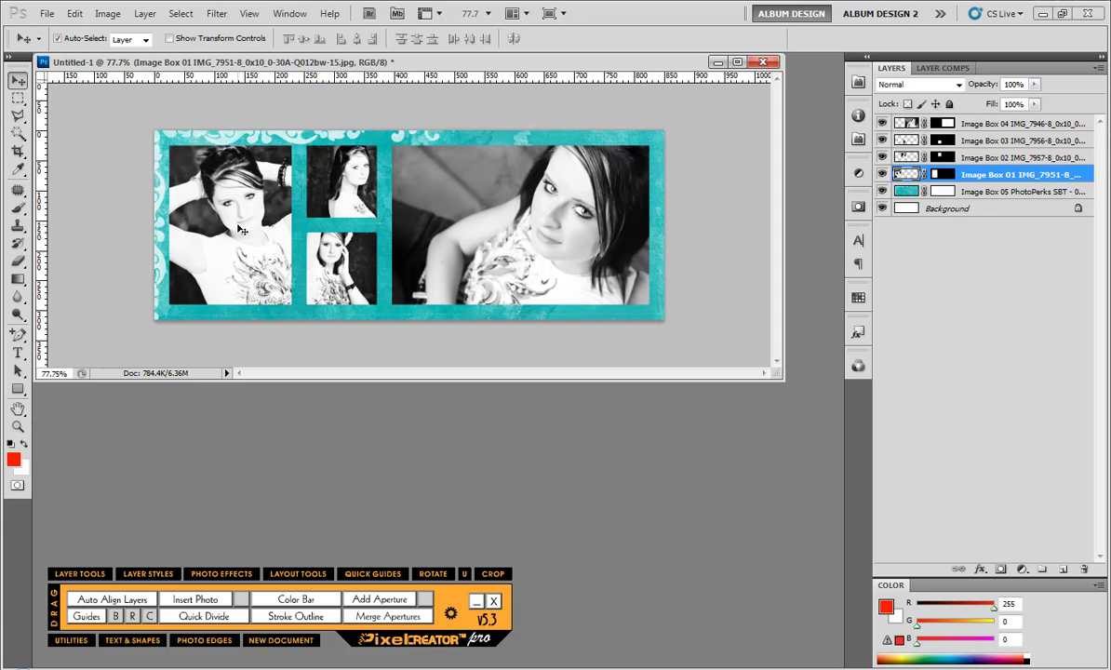
pyautogui.keyDown('shift'); pyautogui.click(310, 193); pyautogui.keyUp('shift')
pyautogui.keyDown('shift'); pyautogui.click(317, 244); pyautogui.keyUp('shift')
pyautogui.keyDown('shift'); pyautogui.click(444, 221); pyautogui.keyUp('shift')
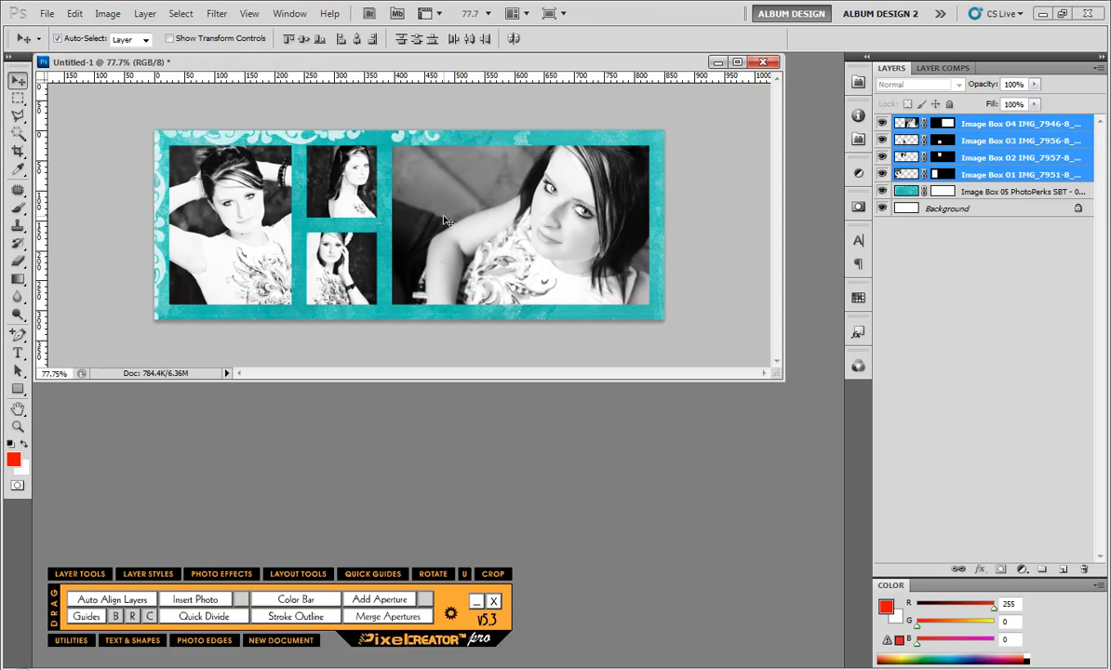
pyautogui.click(154, 575)
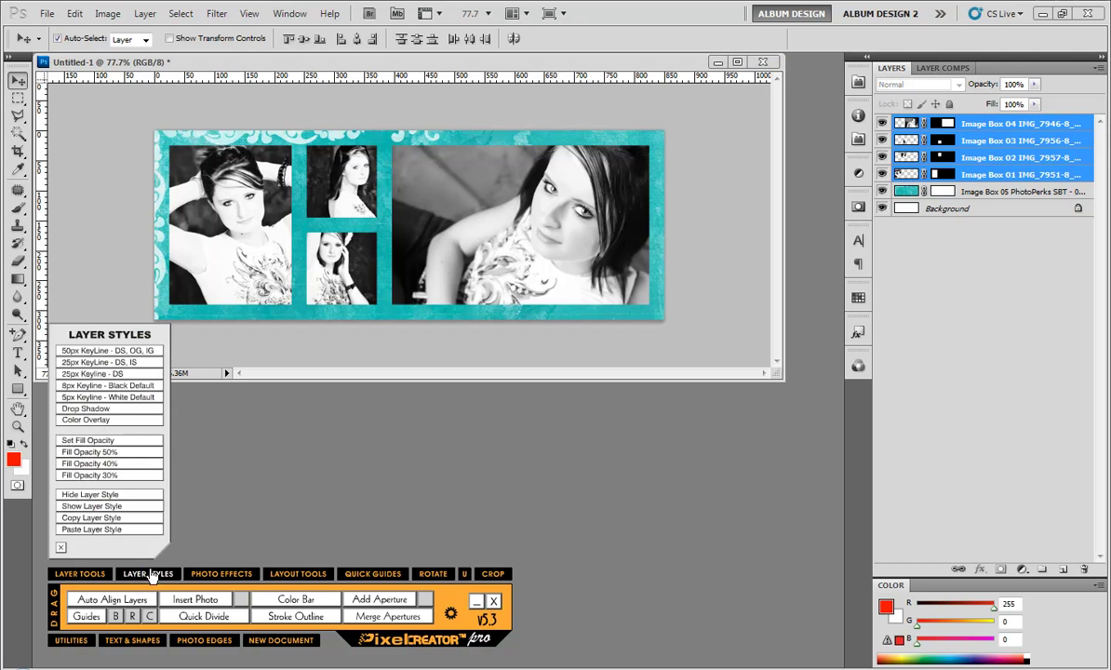
pyautogui.click(119, 410)
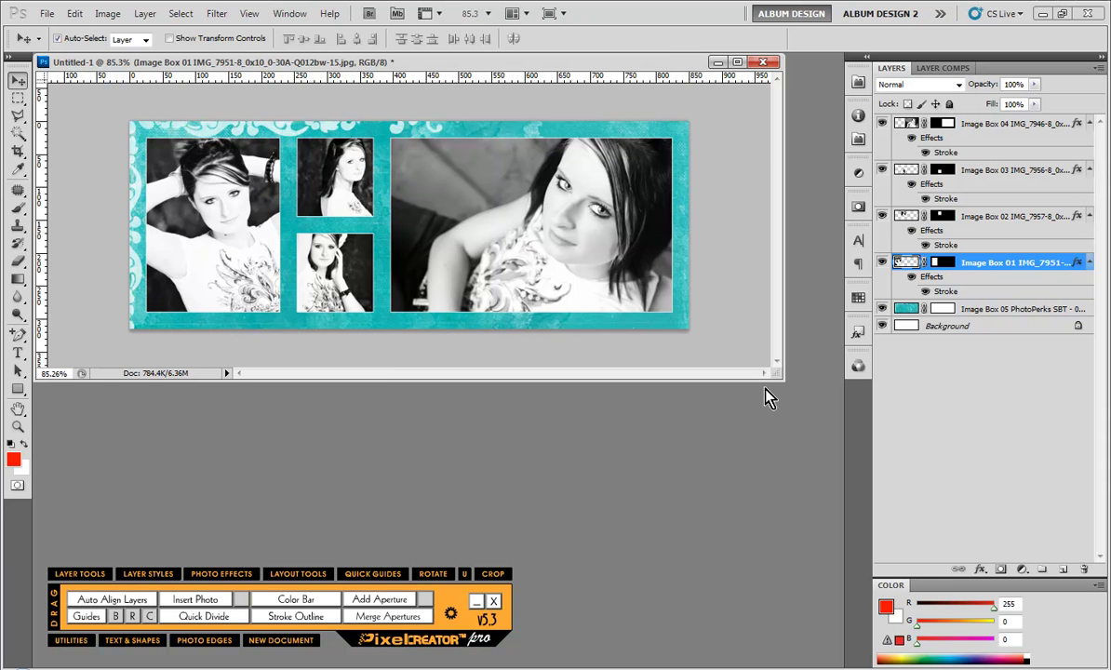
pyautogui.moveTo(780, 377); pyautogui.dragTo(757, 415)
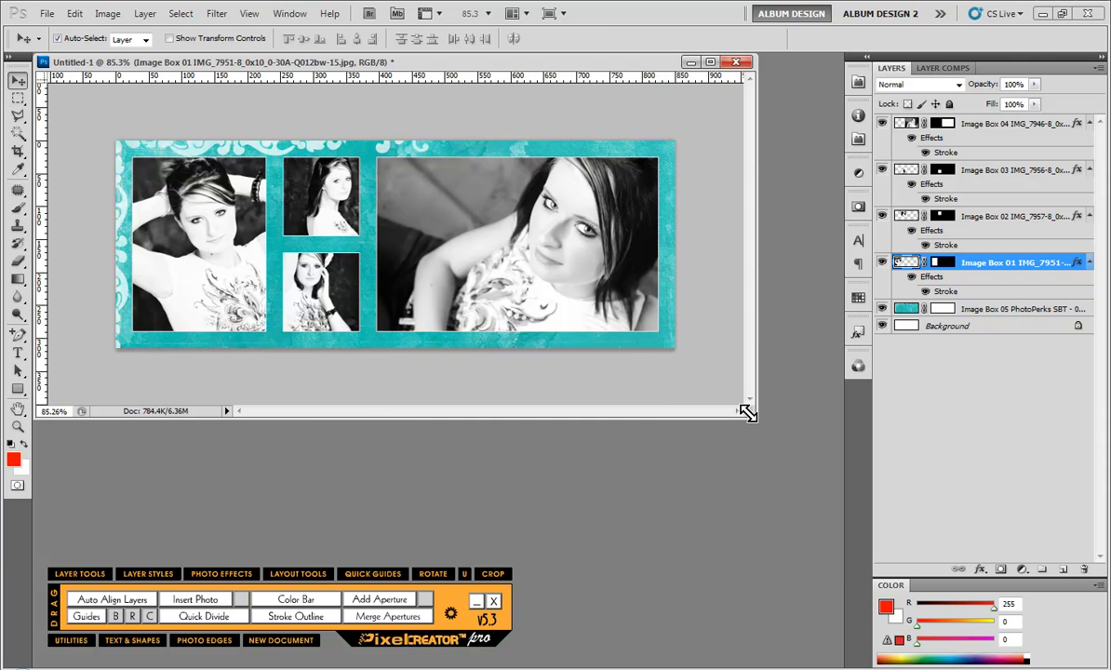
pyautogui.moveTo(742, 414); pyautogui.dragTo(739, 422)
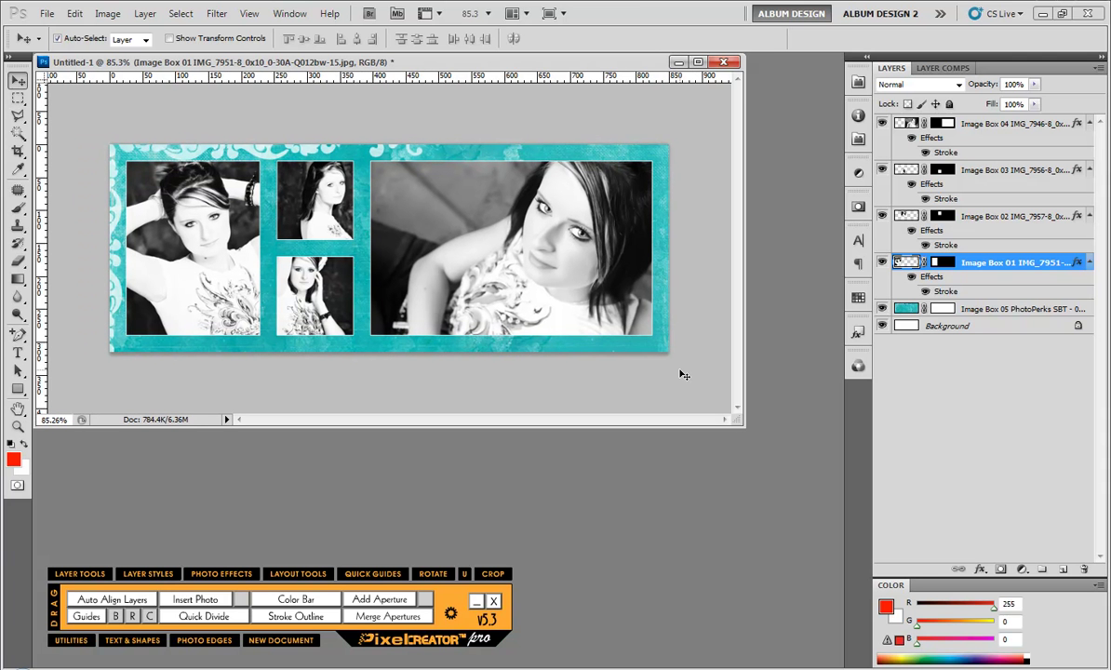